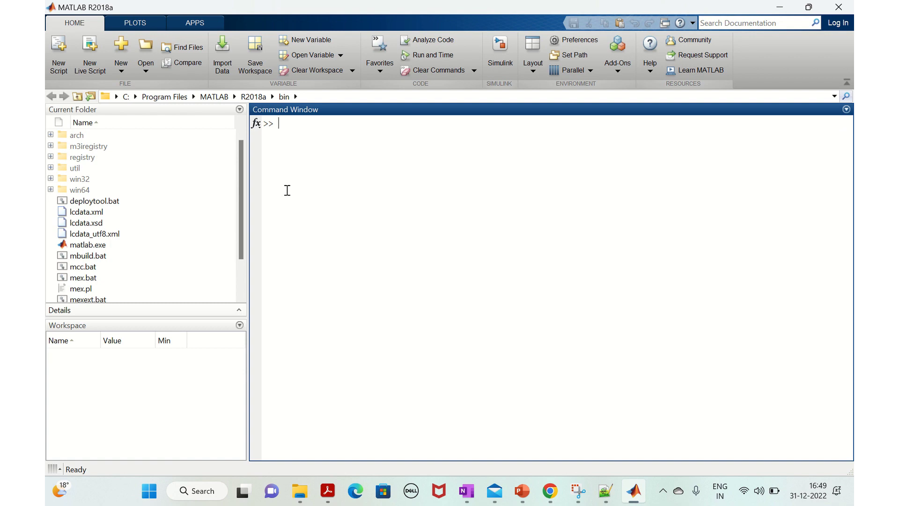
- Launch Simulink and create a new blank model
type("s")
key("BackSpace")
left_click(500, 51)
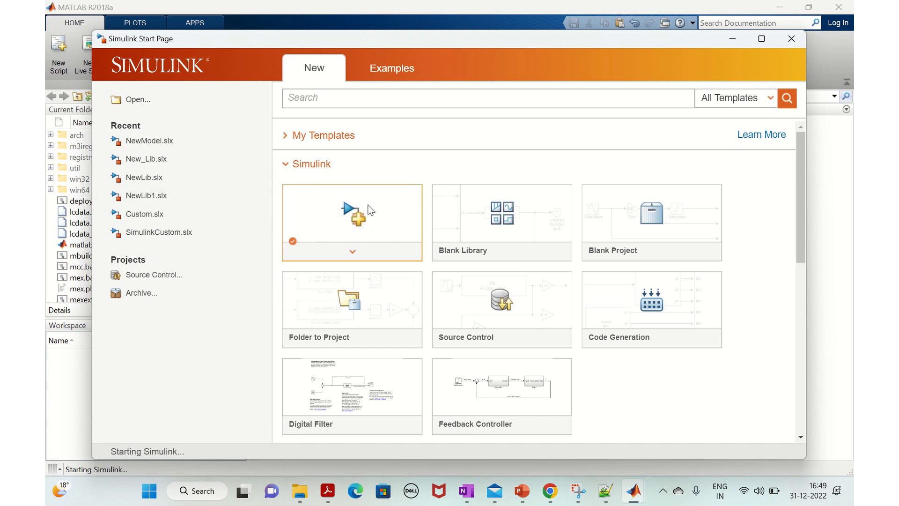
left_click(369, 210)
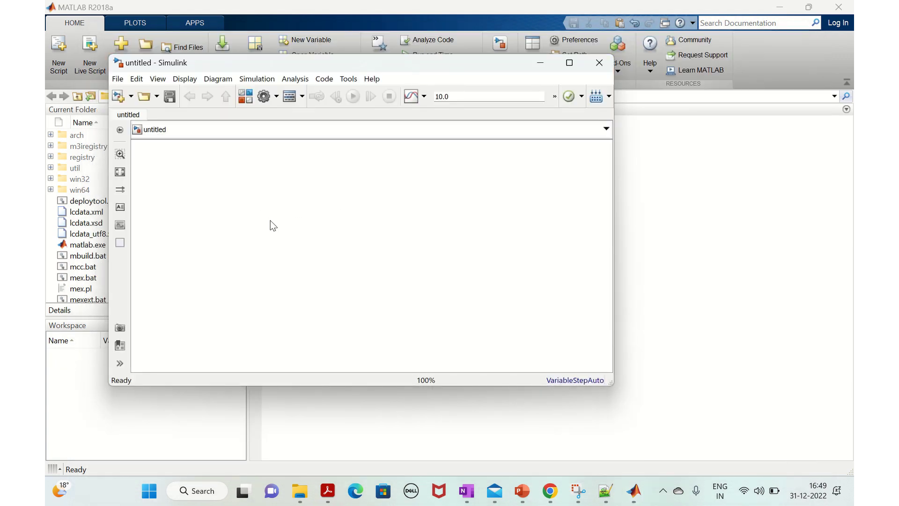
- Add a Switch block from Simulink/Signal Routing to the empty model canvas
double_click(253, 242)
type("swit")
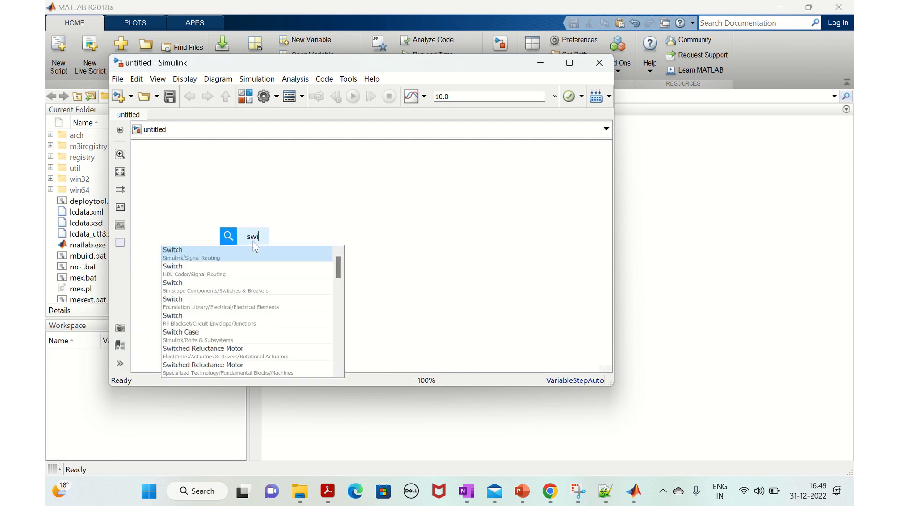
left_click(222, 255)
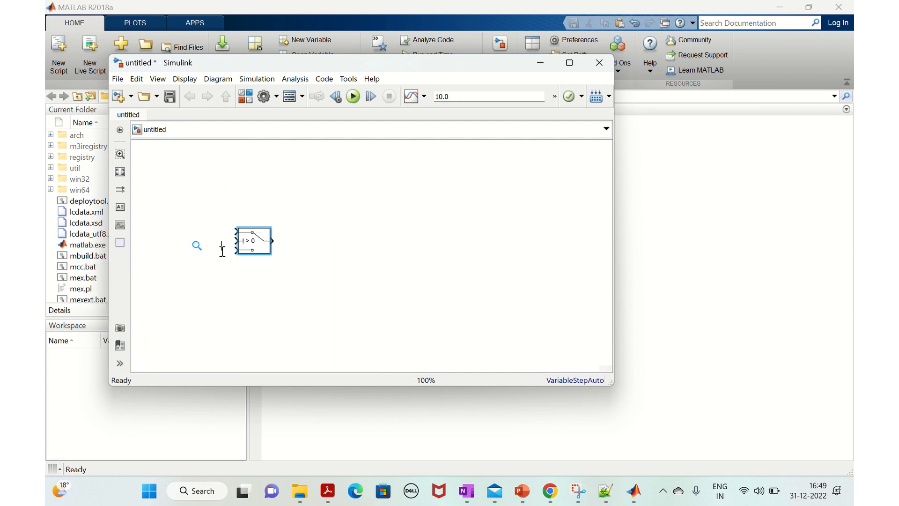
- Set the Switch block's criteria for passing the first input to u2 >= Threshold
double_click(253, 247)
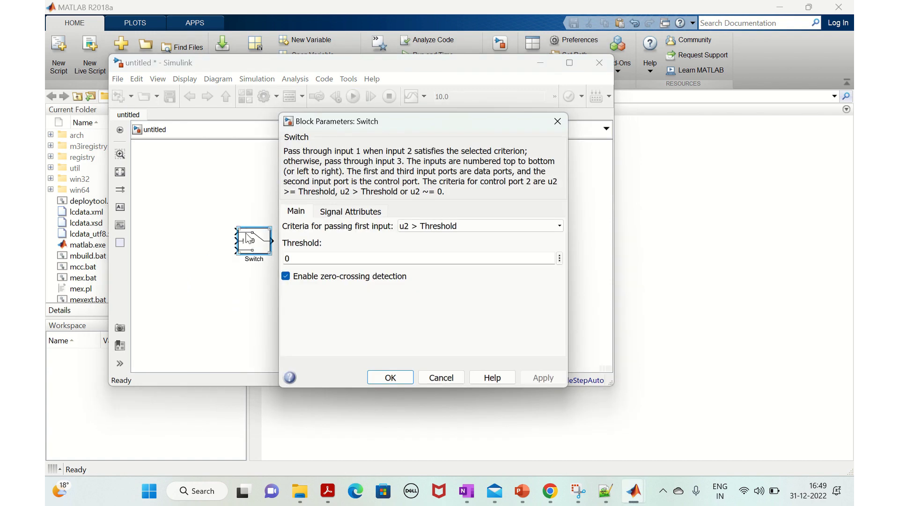
left_click(442, 225)
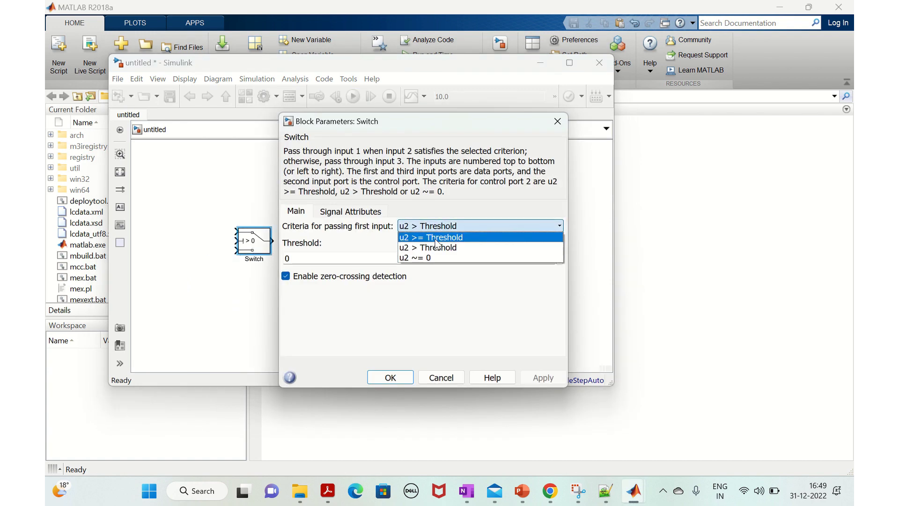
left_click(438, 238)
left_click(388, 377)
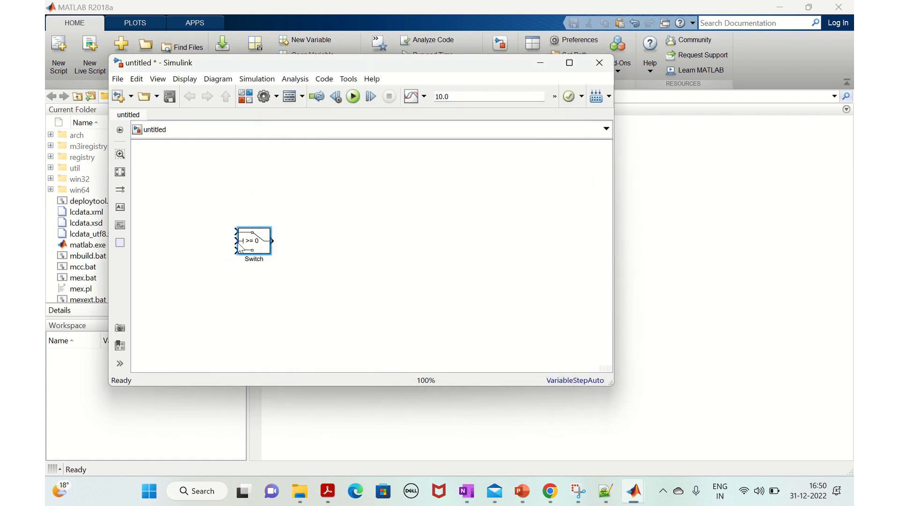
- Add two Constant blocks, one above and one below the Switch block on its input side
double_click(207, 192)
type("cons")
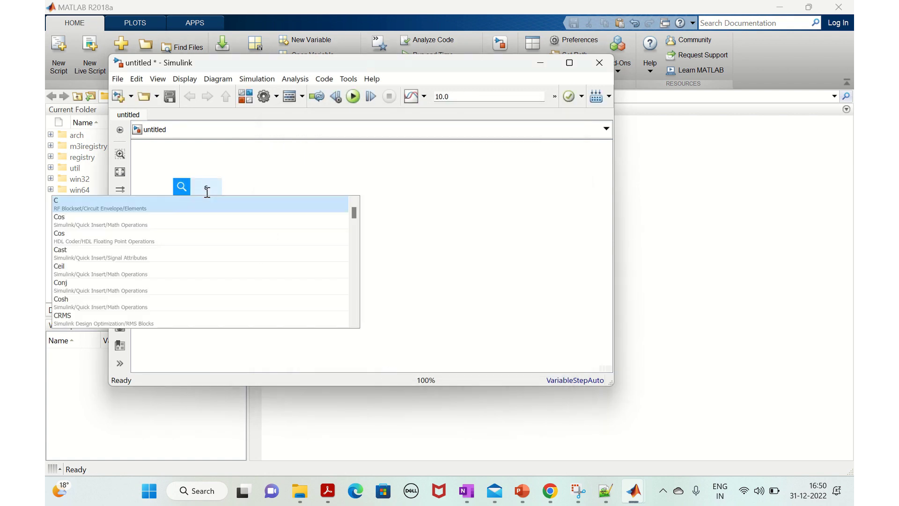
left_click(191, 204)
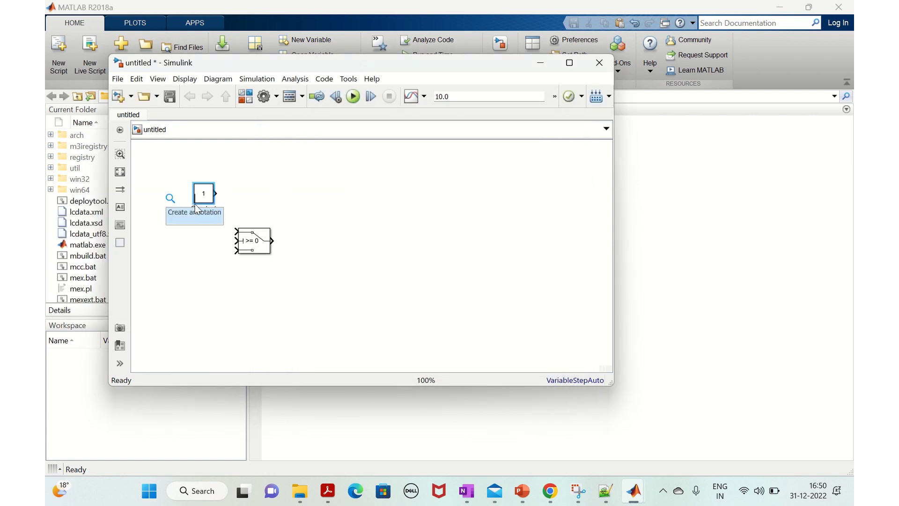
double_click(195, 287)
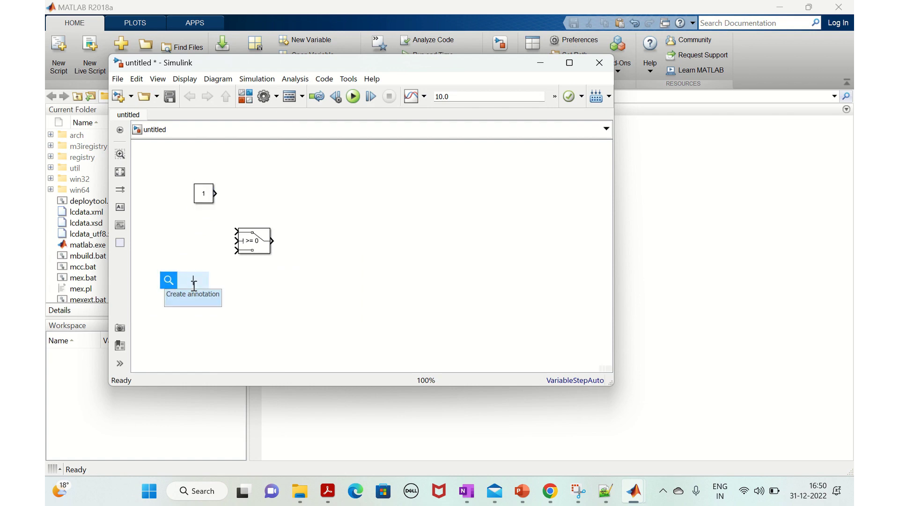
type("cons")
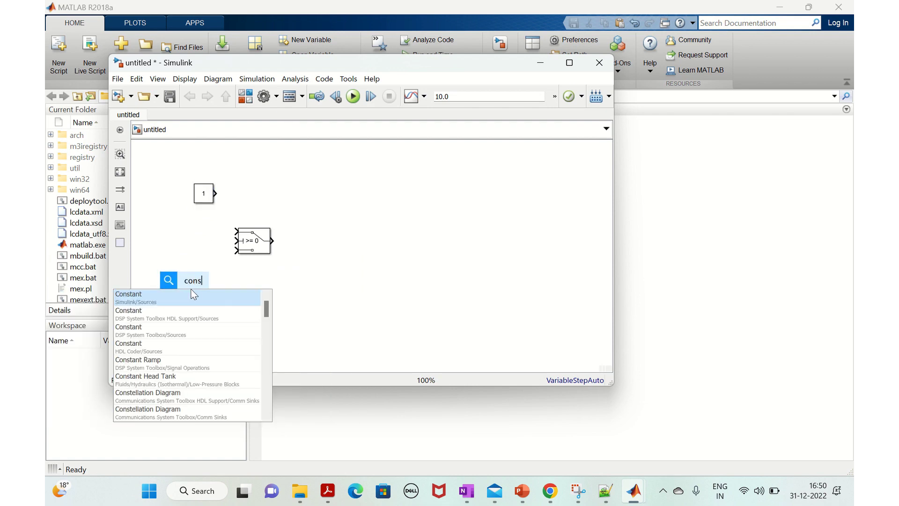
left_click(192, 297)
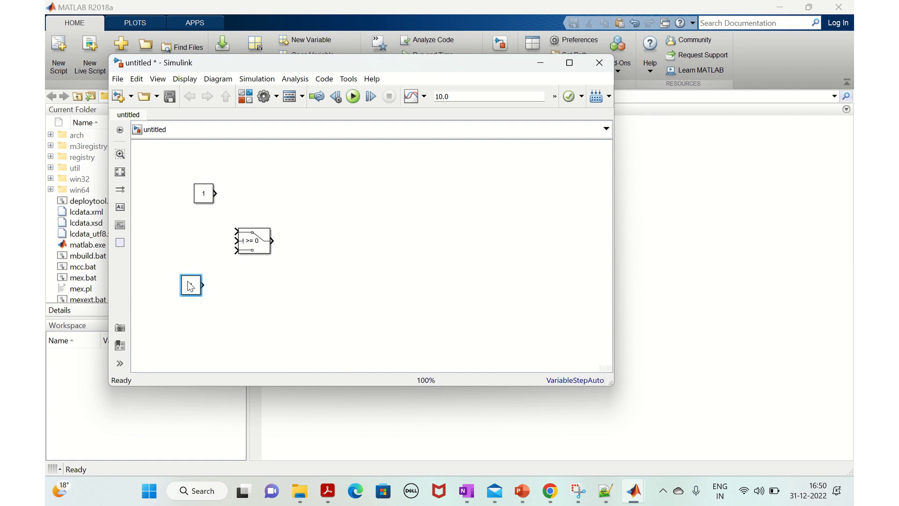
- Set the lower Constant block's value to -1
double_click(189, 285)
type("-1")
left_click(485, 391)
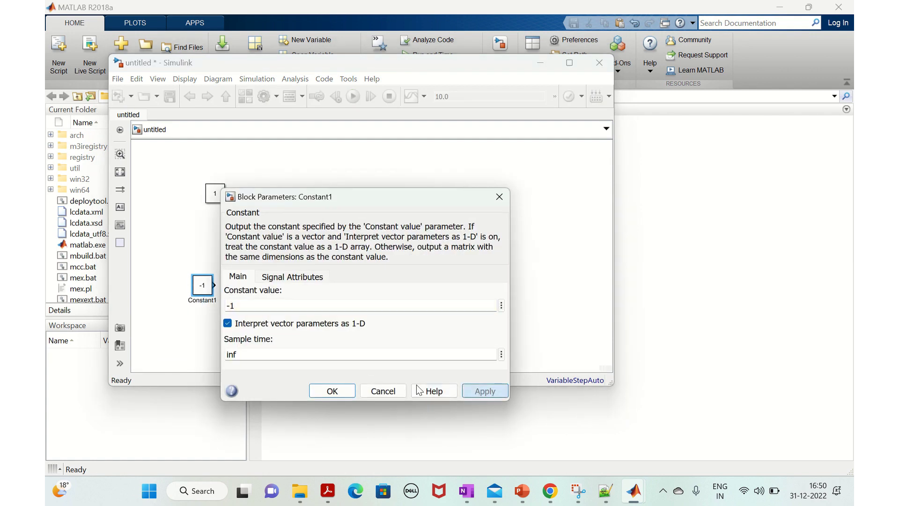
left_click(332, 391)
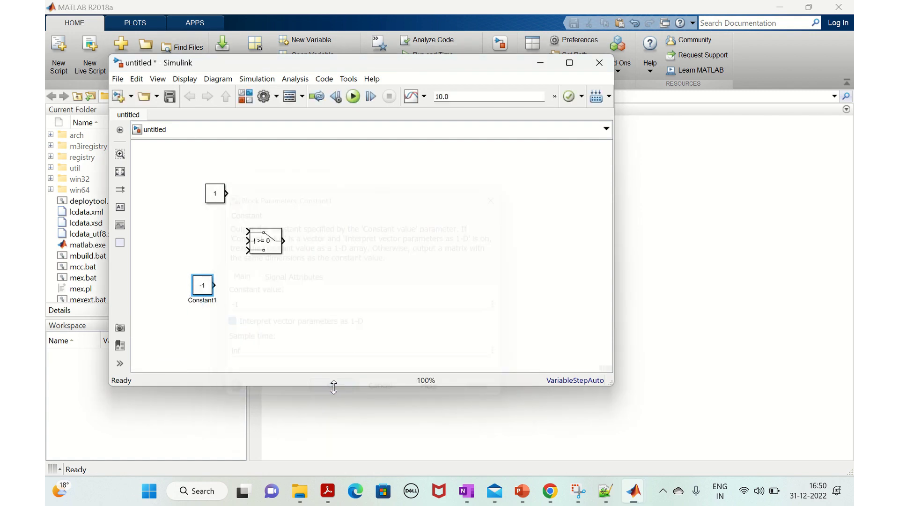
- Add an Input port block between the two Constant blocks and start editing its name
double_click(189, 240)
type("inpu")
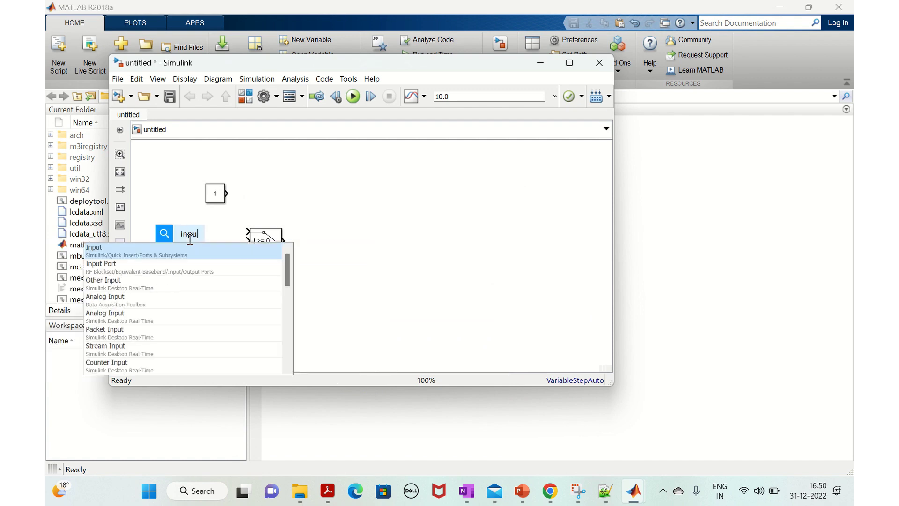
key("Return")
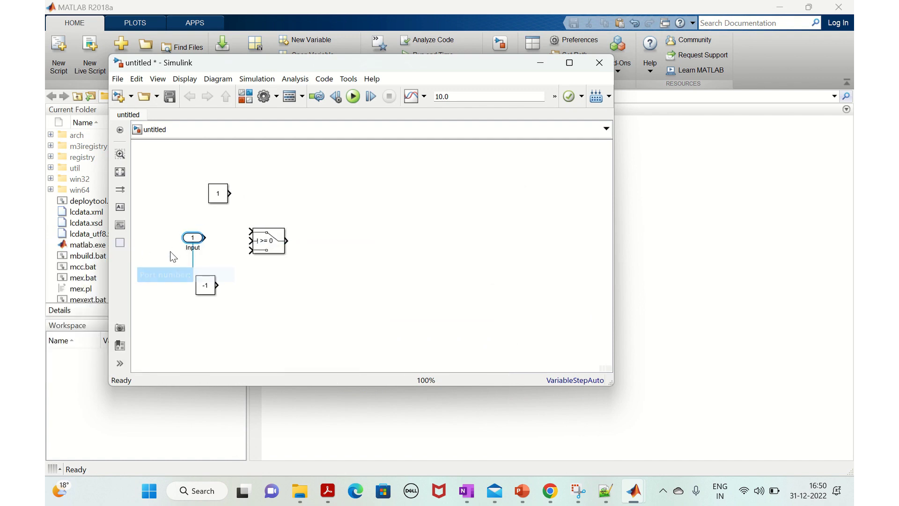
left_click(196, 249)
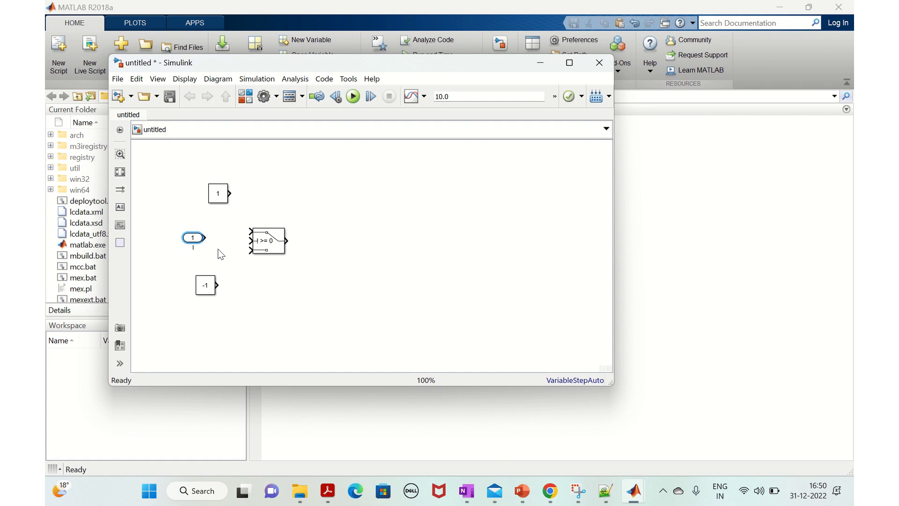
- Wire constant 1, the input port and constant -1 to the Switch's first, second and third inputs, and name the port u
left_click(250, 231)
left_click_drag(249, 231, 229, 193)
left_click_drag(249, 252, 220, 284)
left_click_drag(250, 241, 206, 238)
left_click(194, 249)
- Add a Scope block beside the Switch and connect the Switch output to it
double_click(344, 233)
type("scope")
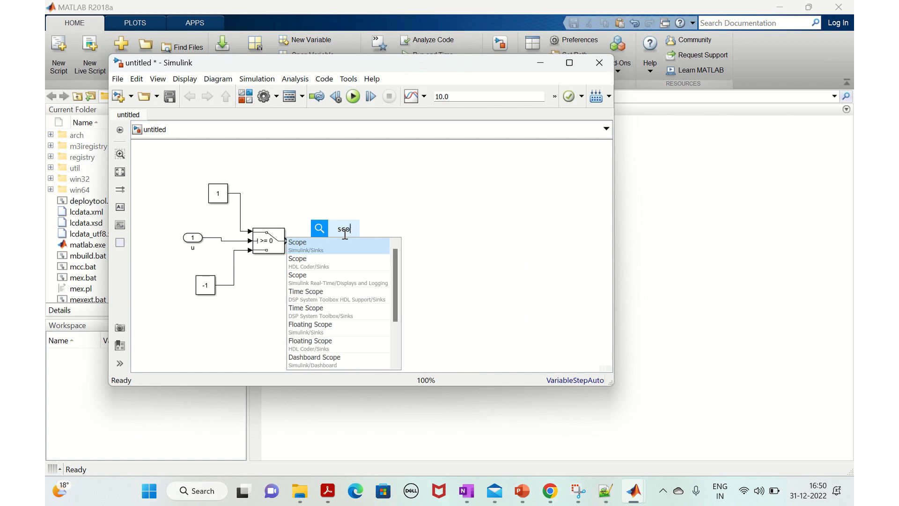
left_click(346, 242)
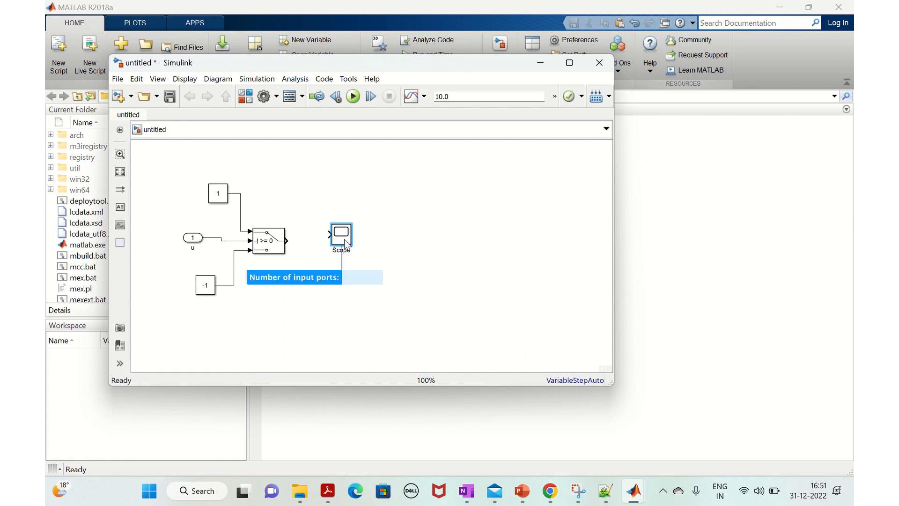
double_click(334, 236)
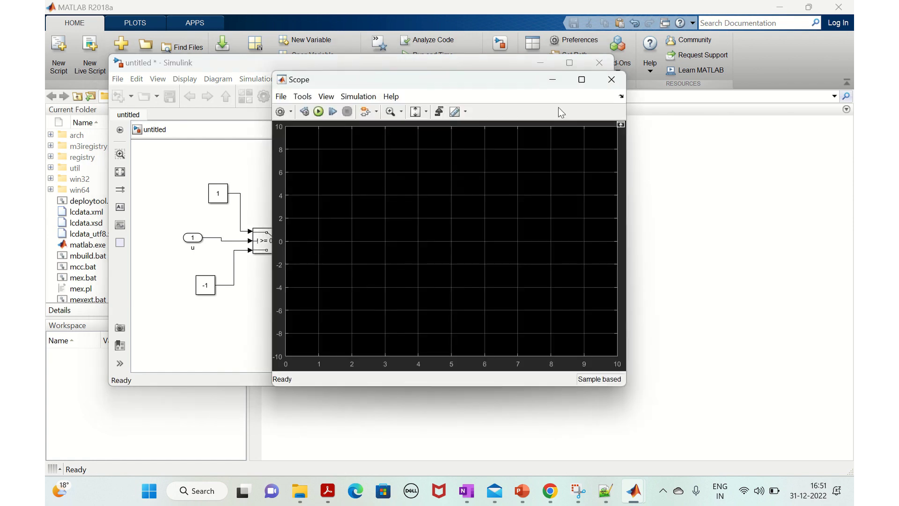
left_click(611, 79)
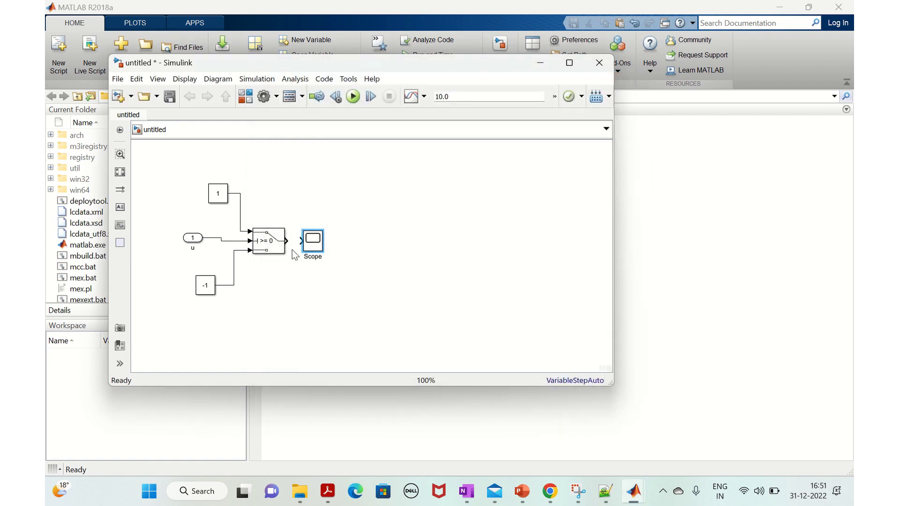
left_click_drag(289, 241, 302, 241)
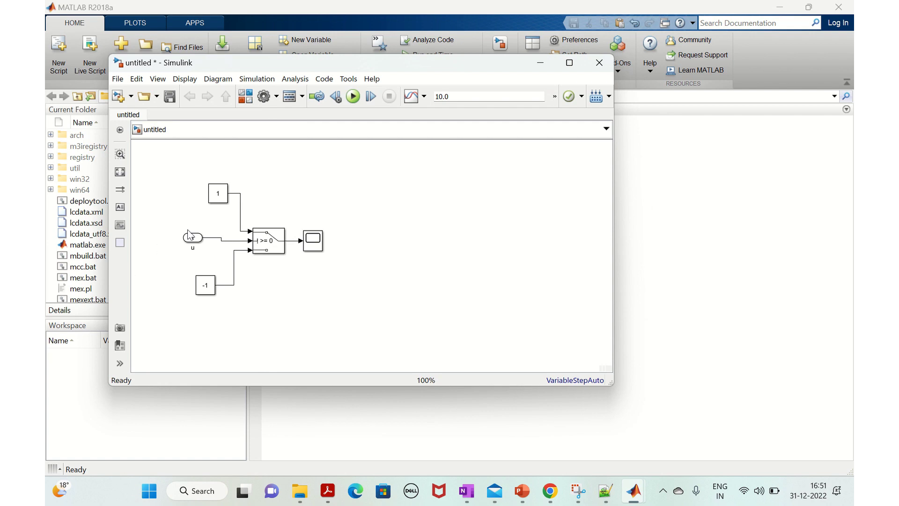
- Open the Book1 workbook in Excel and examine its t and u columns as data for the model input
left_click_drag(161, 221, 206, 255)
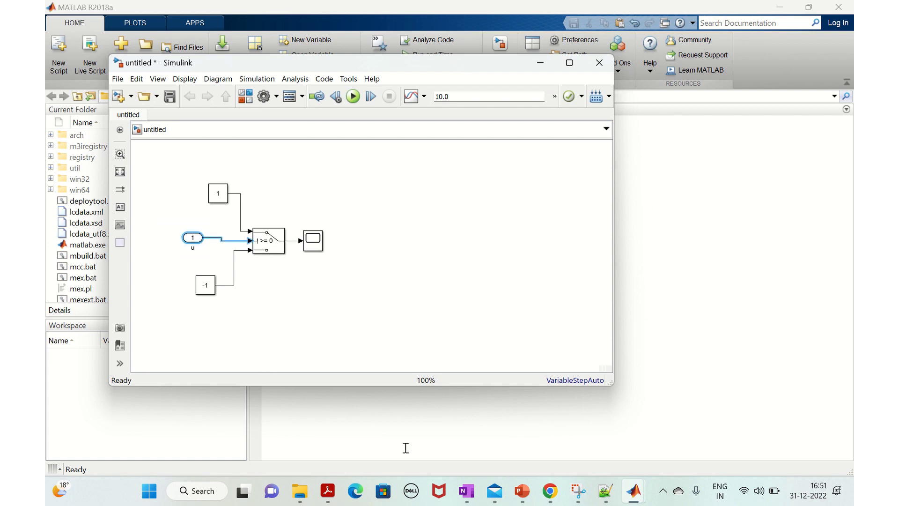
left_click(300, 490)
double_click(211, 336)
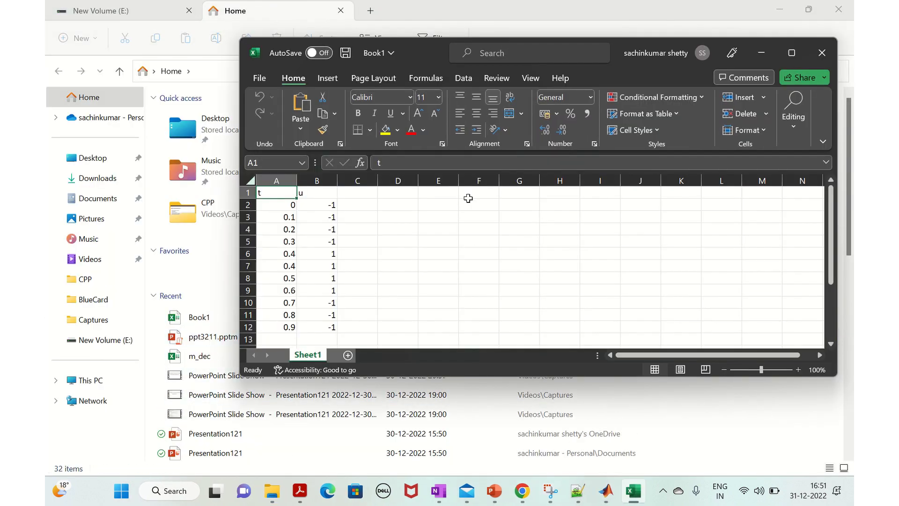
left_click(790, 53)
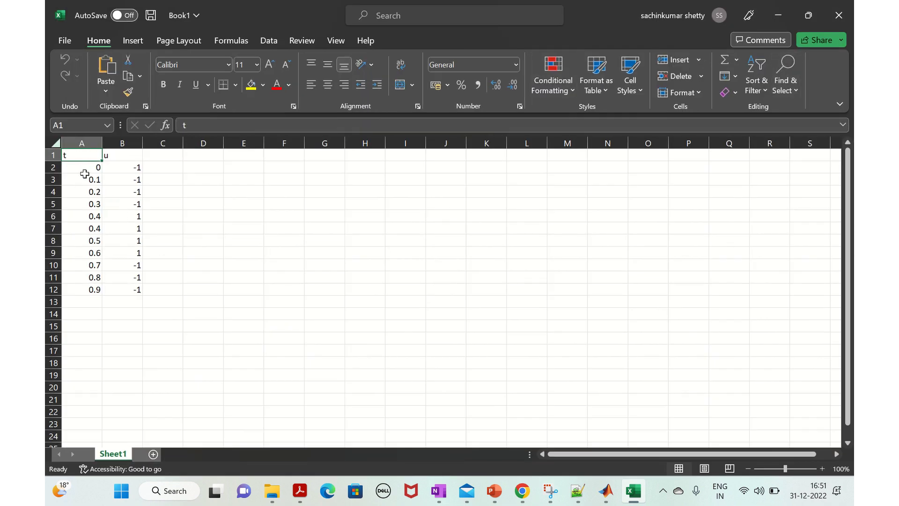
left_click(126, 164)
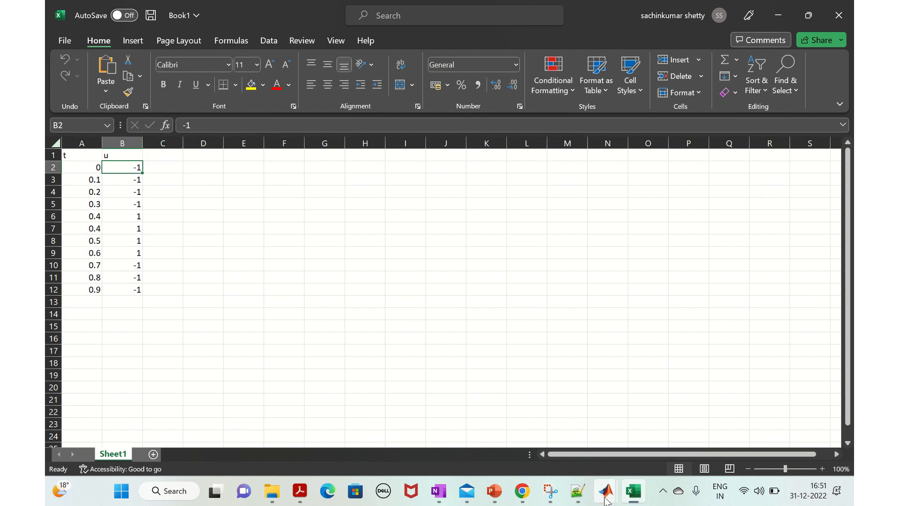
- Switch to MATLAB and open Book1 from New Volume (E:) for data import
mouse_move(605, 499)
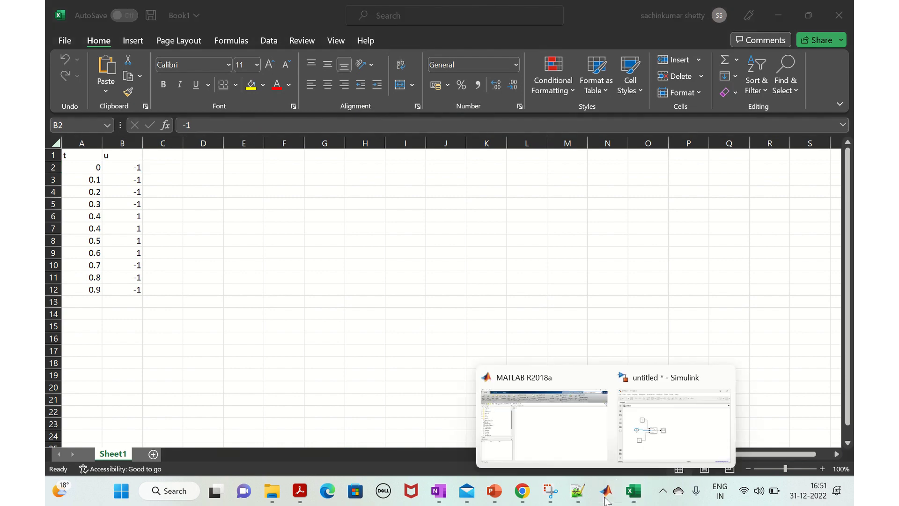
left_click(537, 427)
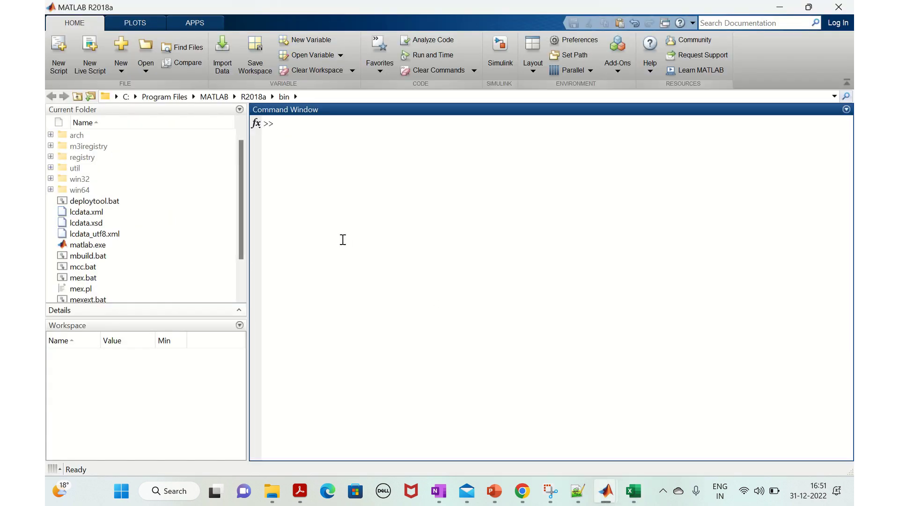
left_click(219, 57)
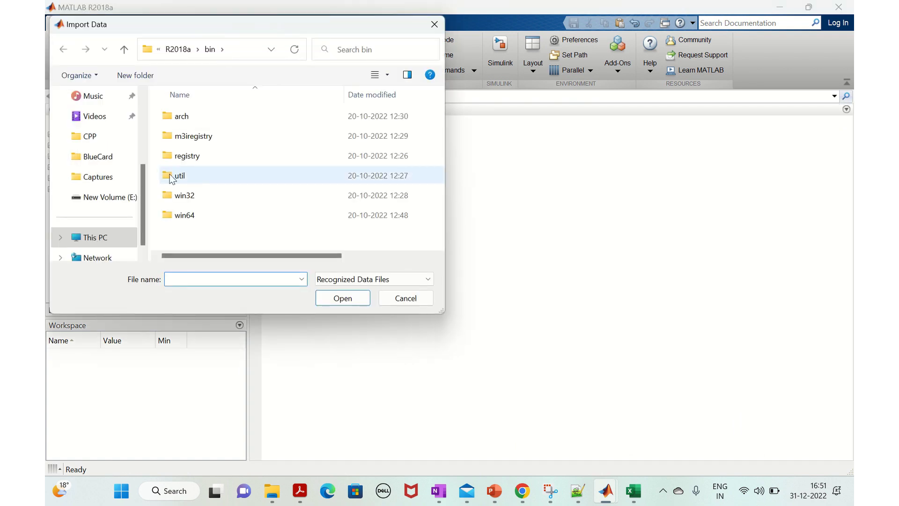
left_click(104, 199)
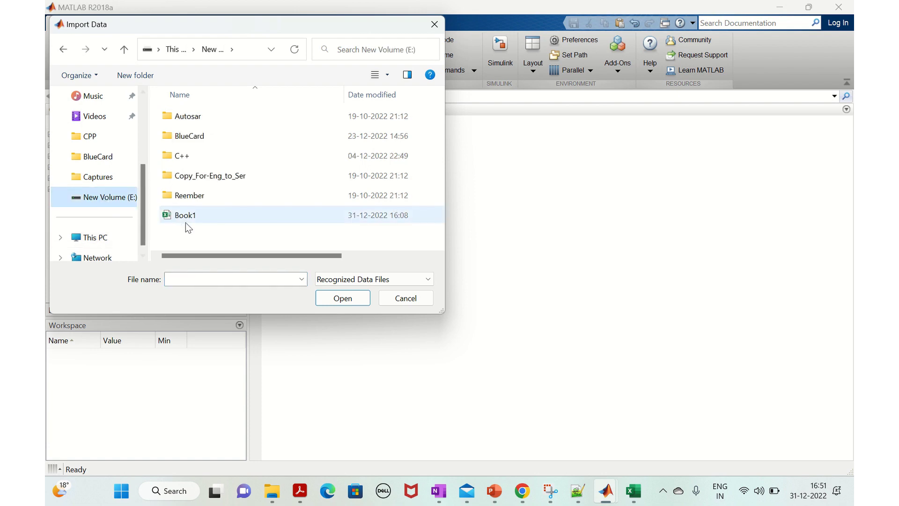
left_click(199, 219)
left_click(334, 302)
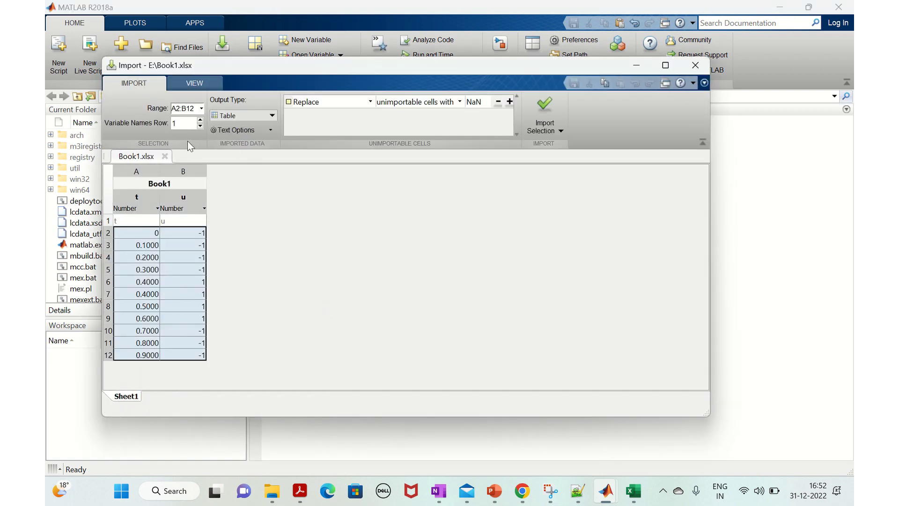
- Set the import output type to Column vectors and select the t values in range A2:A12
left_click(269, 117)
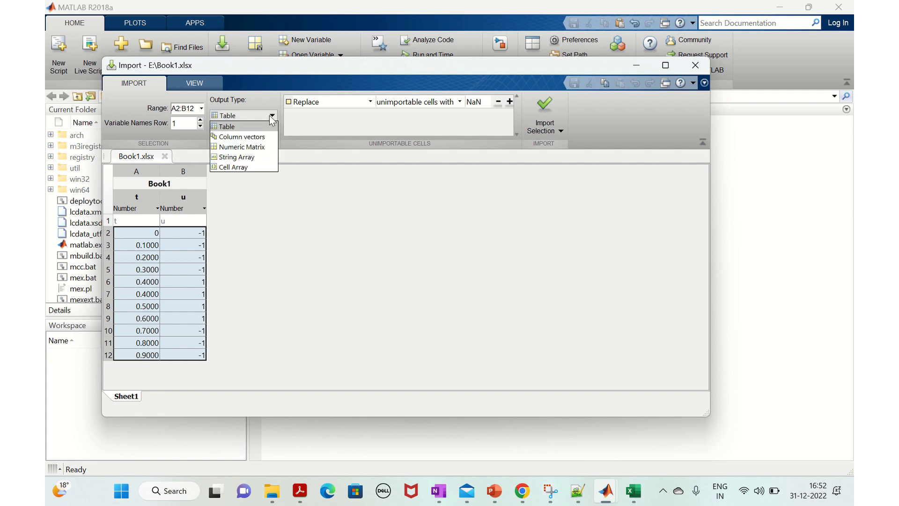
left_click(244, 137)
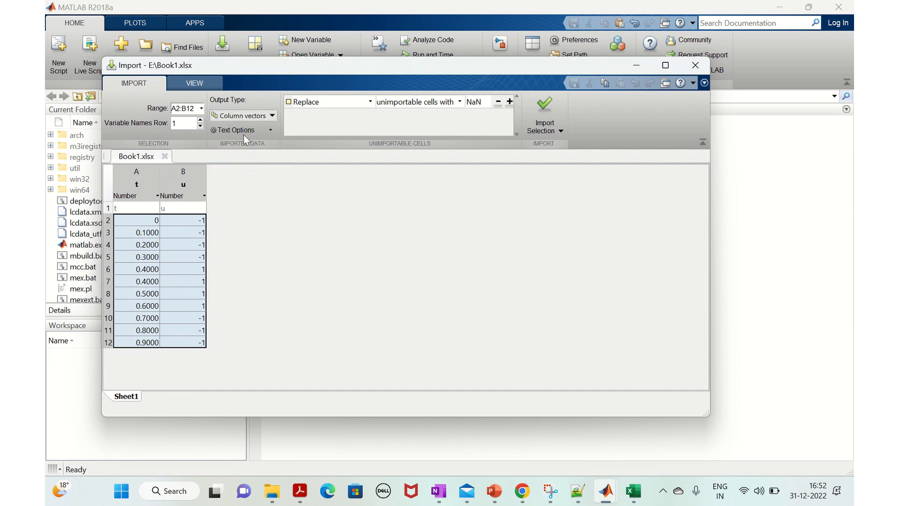
left_click(130, 221)
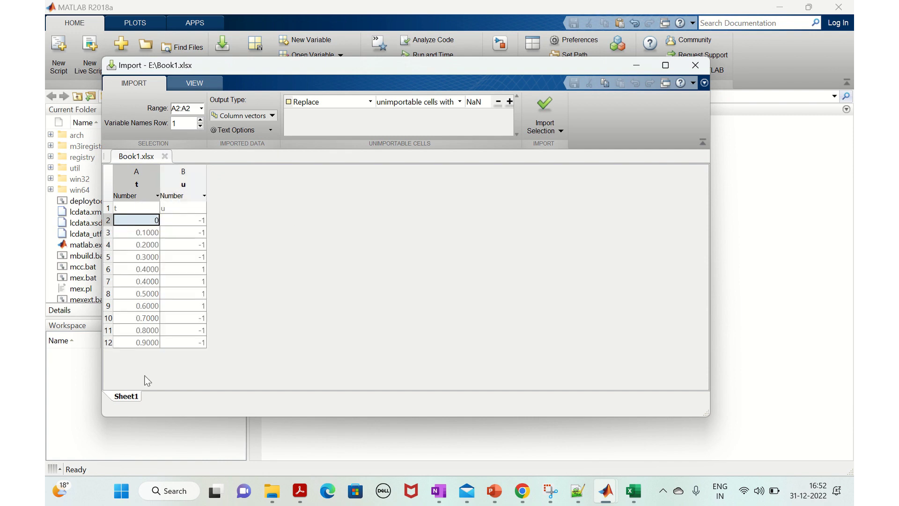
left_click(125, 344, "shift")
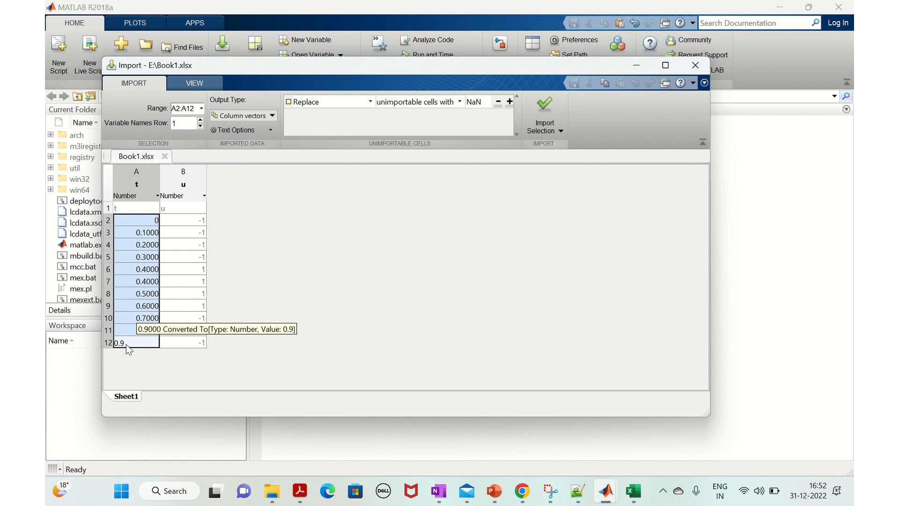
- Import the selected t values and the u values in range B2:B12 as workspace variables, and close the import window
left_click(560, 130)
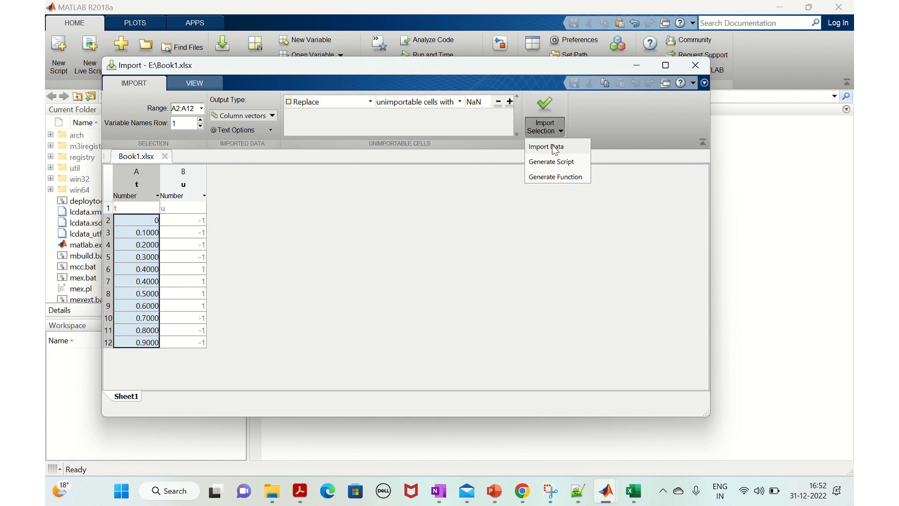
left_click(554, 147)
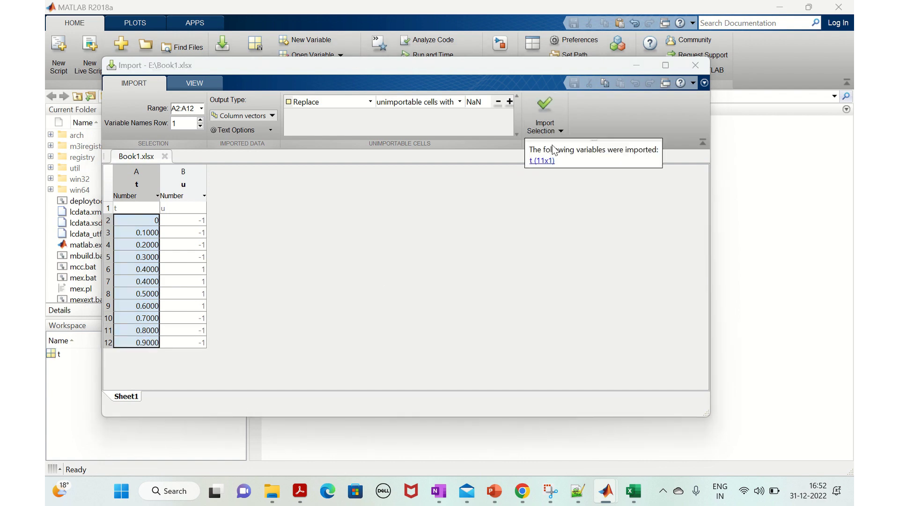
left_click(175, 220)
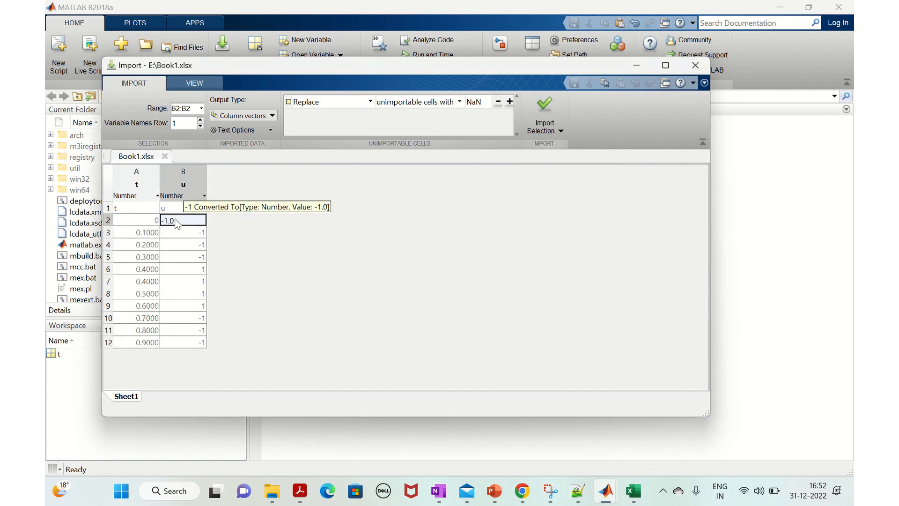
left_click(177, 347, "shift")
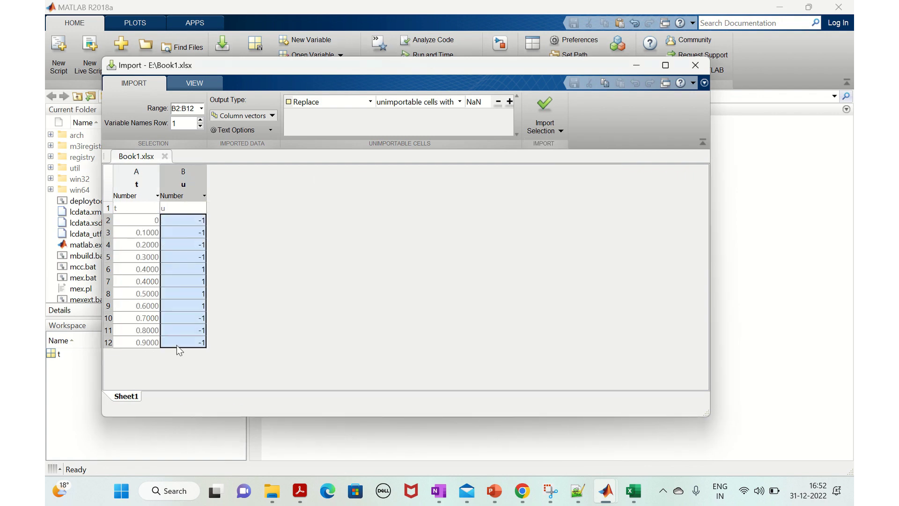
left_click(560, 131)
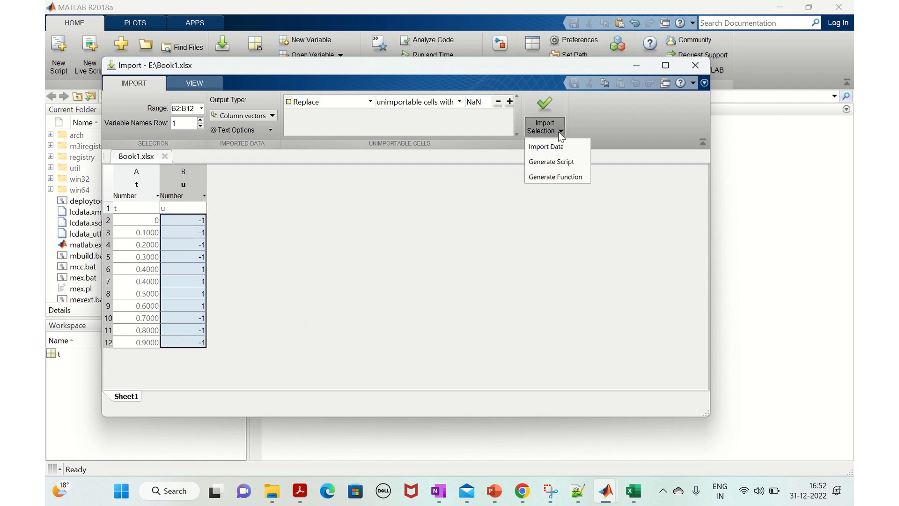
left_click(564, 148)
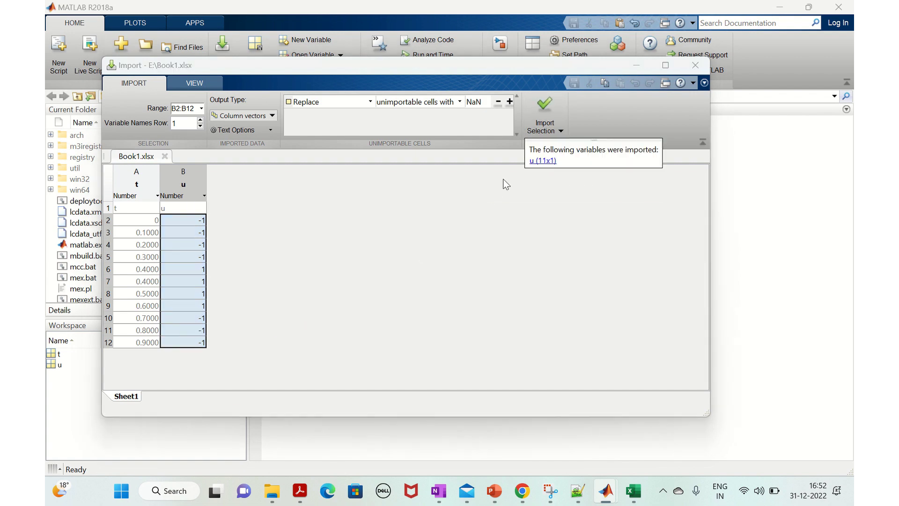
left_click(698, 67)
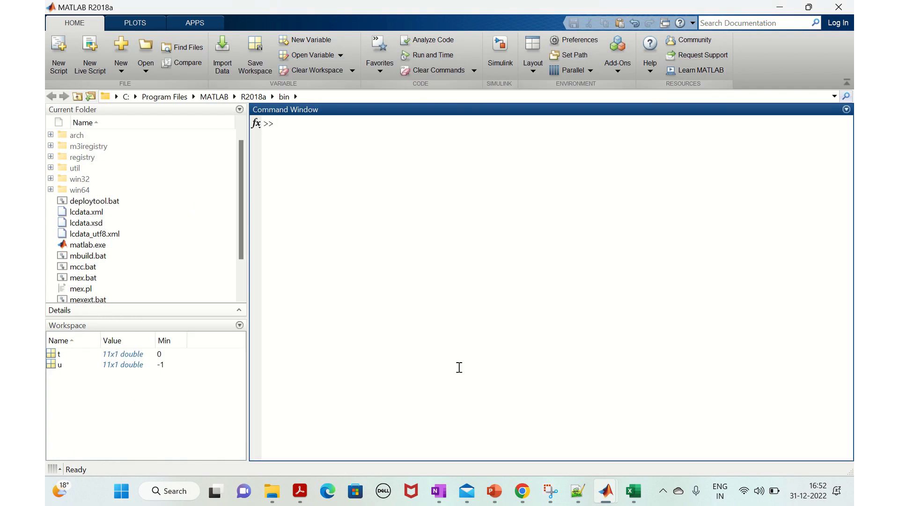
- Switch to the untitled Simulink model and save it as NewModel on New Volume (E:)
mouse_move(606, 489)
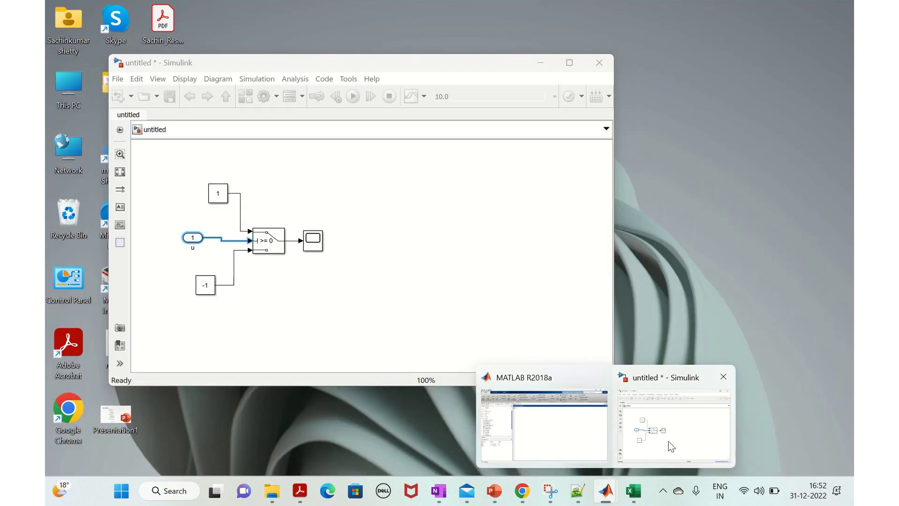
left_click(653, 450)
left_click(404, 249)
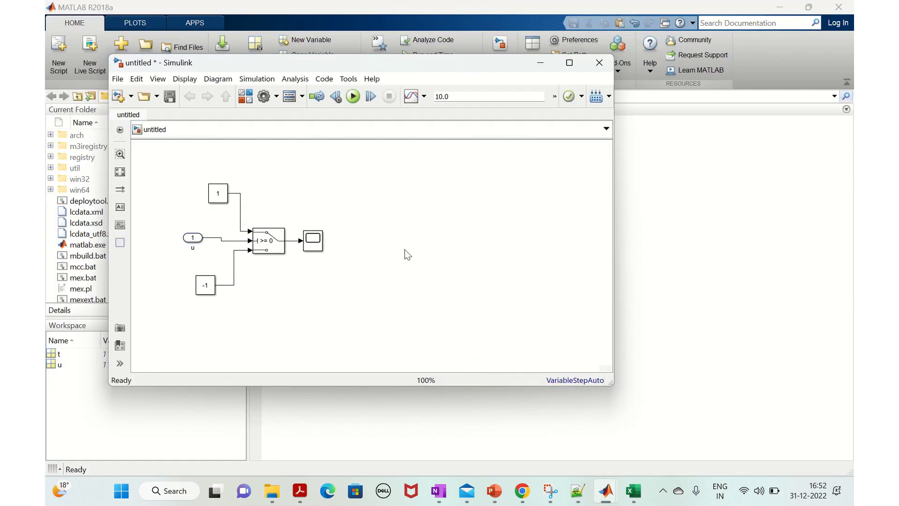
left_click(169, 97)
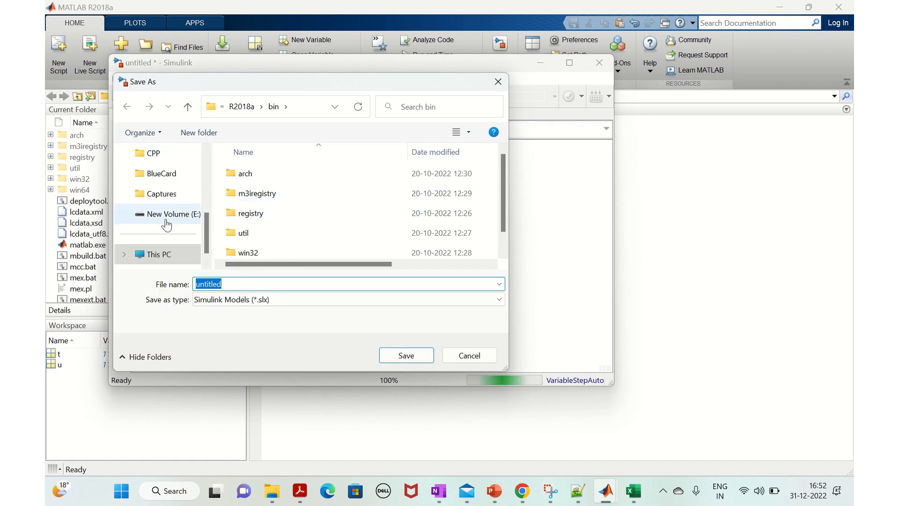
left_click(168, 215)
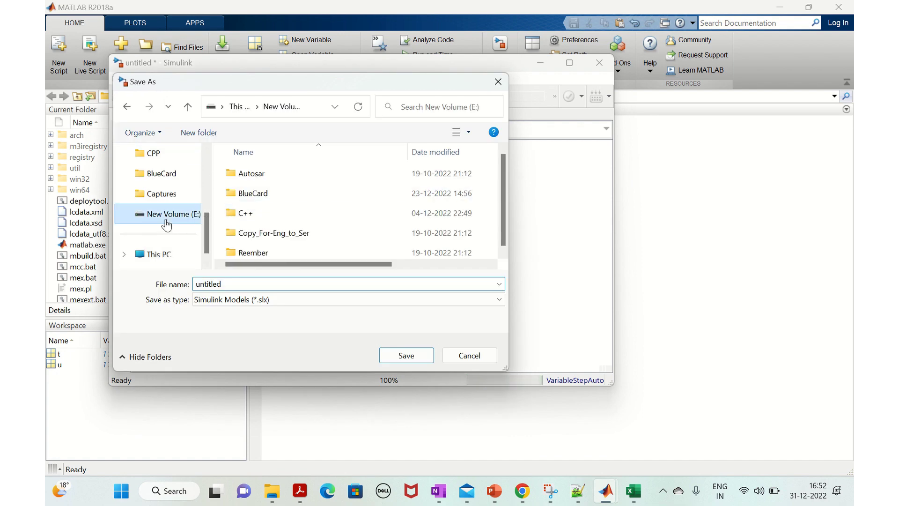
double_click(232, 290)
type("N")
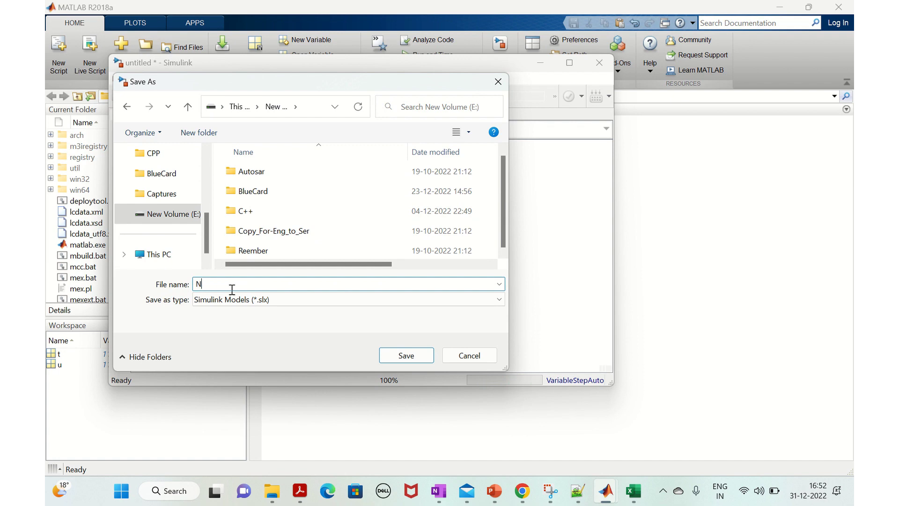
type("ewModel")
left_click(403, 356)
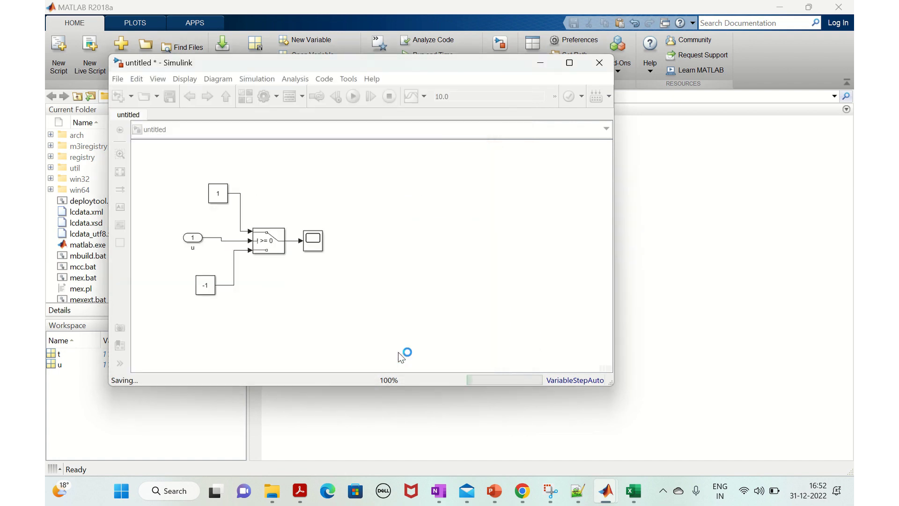
- Set the simulation stop time to 0.9 in the model configuration parameters, checking it against the t column in Excel
left_click(320, 233)
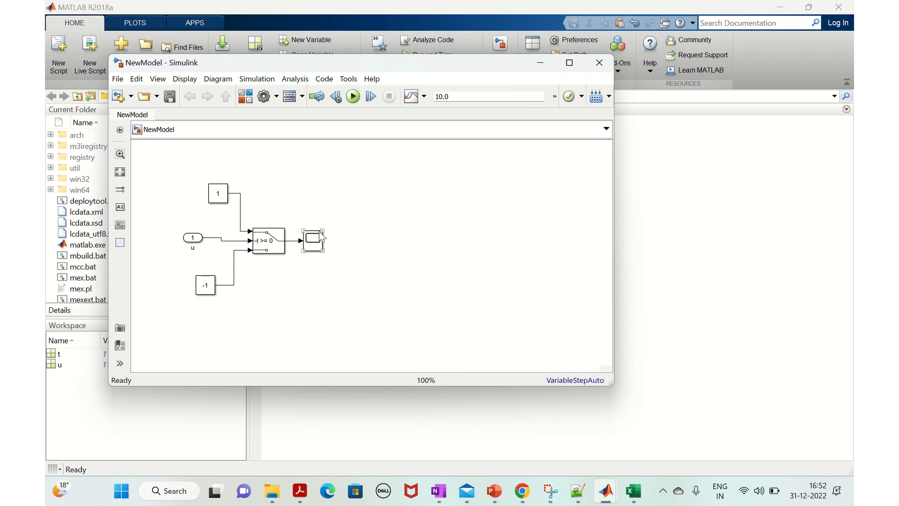
left_click(255, 79)
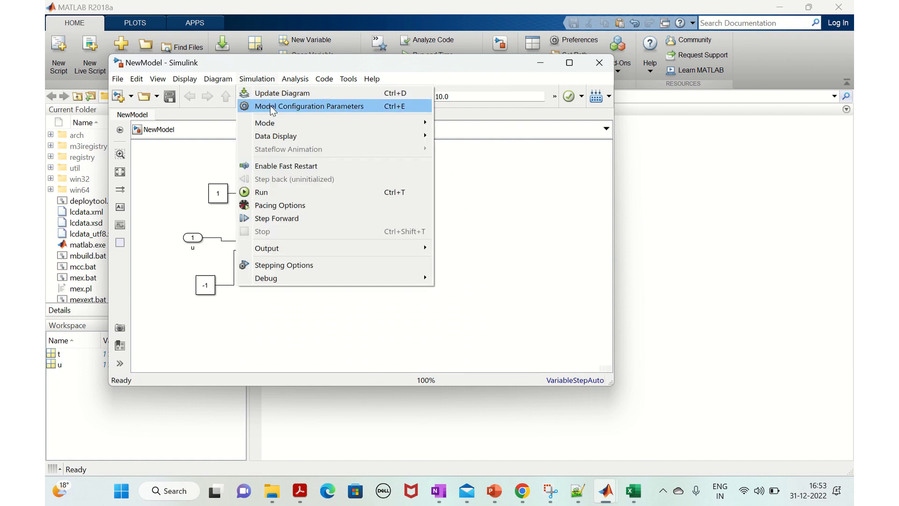
left_click(273, 108)
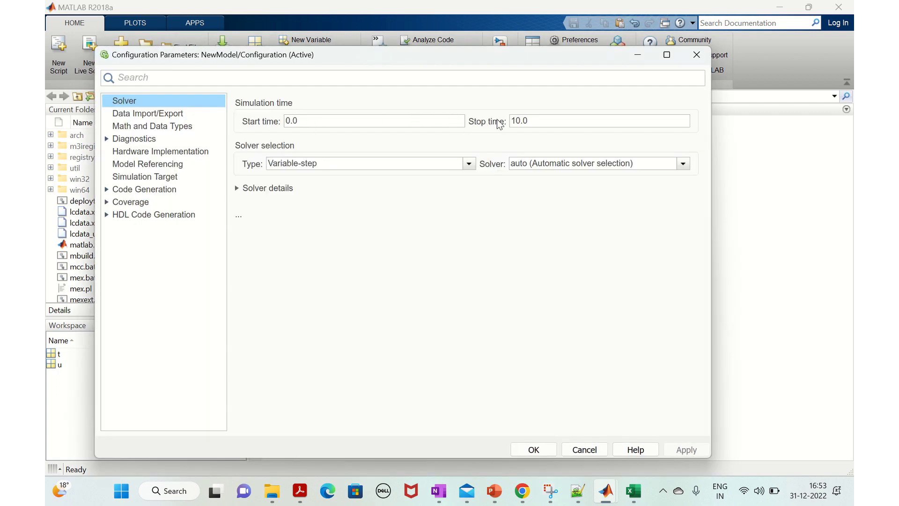
double_click(533, 122)
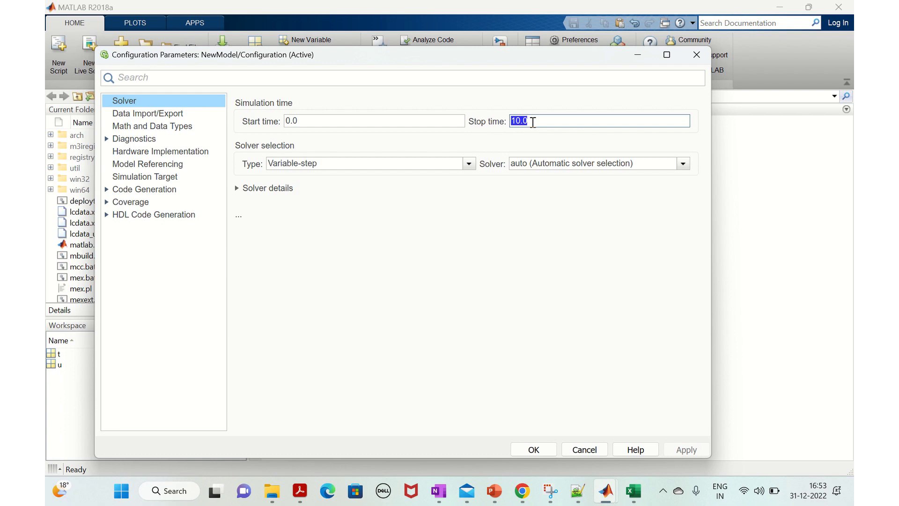
type("0.9")
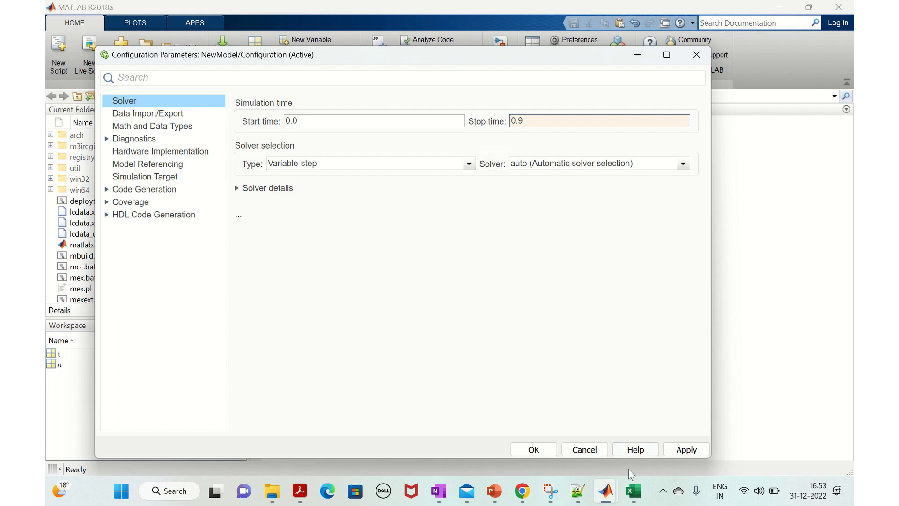
left_click(635, 497)
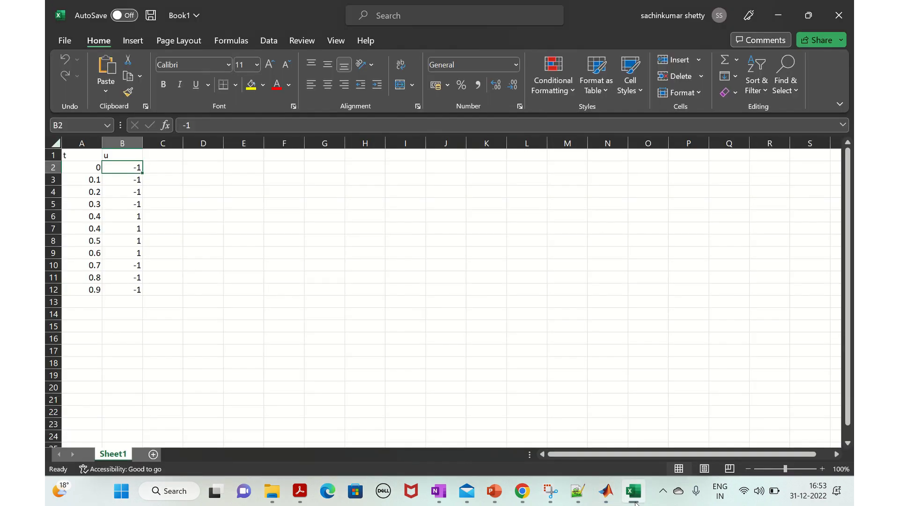
left_click(633, 492)
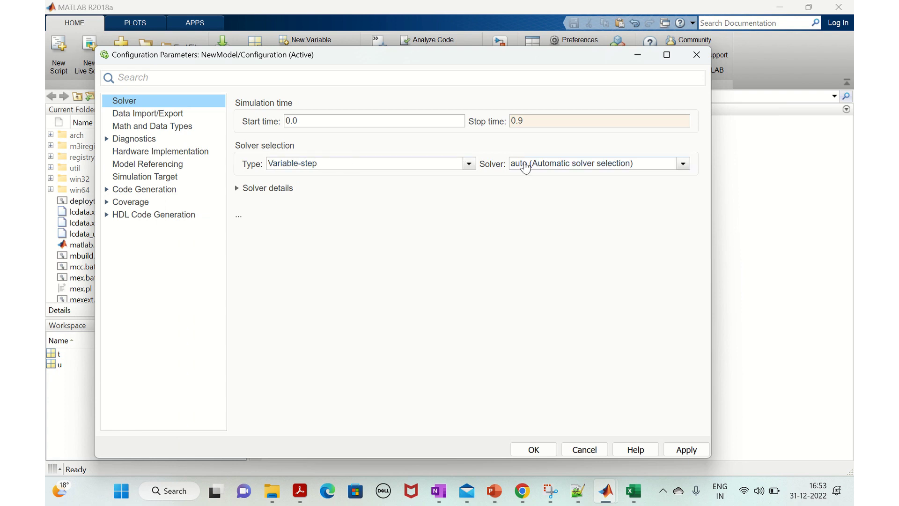
- Choose the discrete (no continuous states) solver and set its max step size to 0.1
left_click(549, 169)
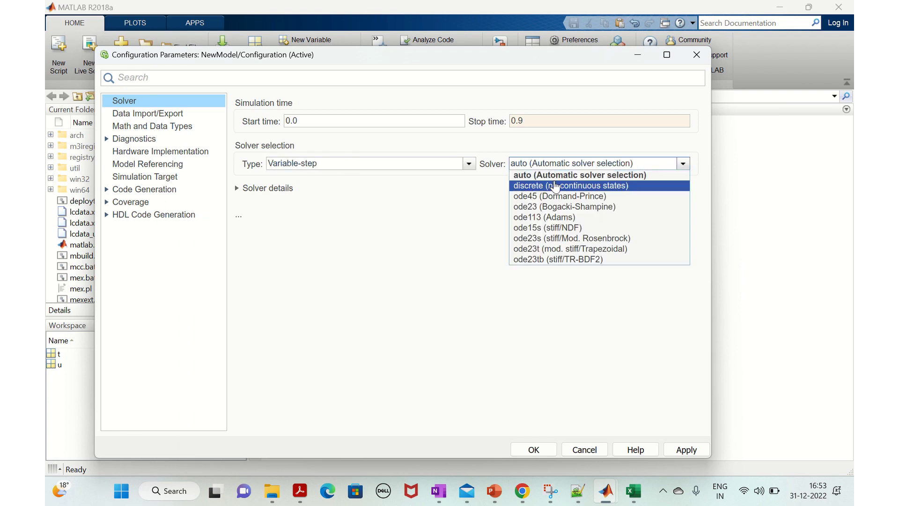
left_click(556, 186)
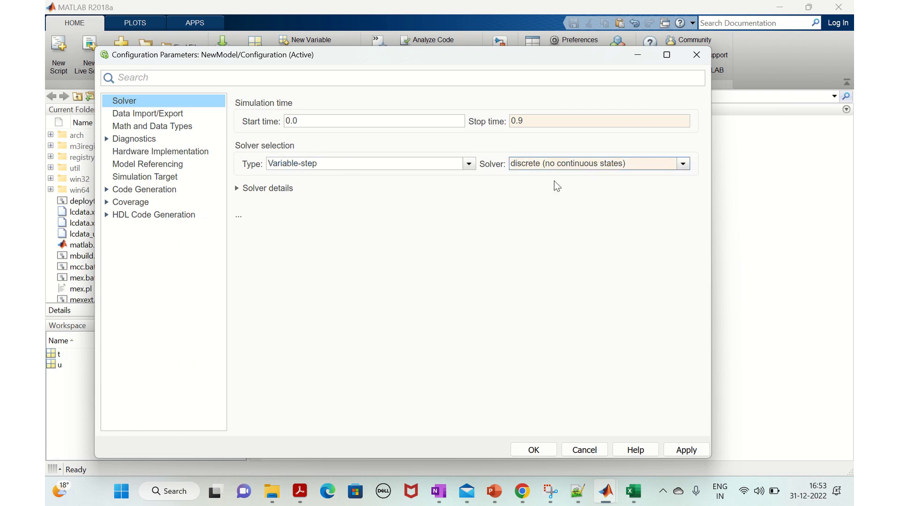
left_click(238, 190)
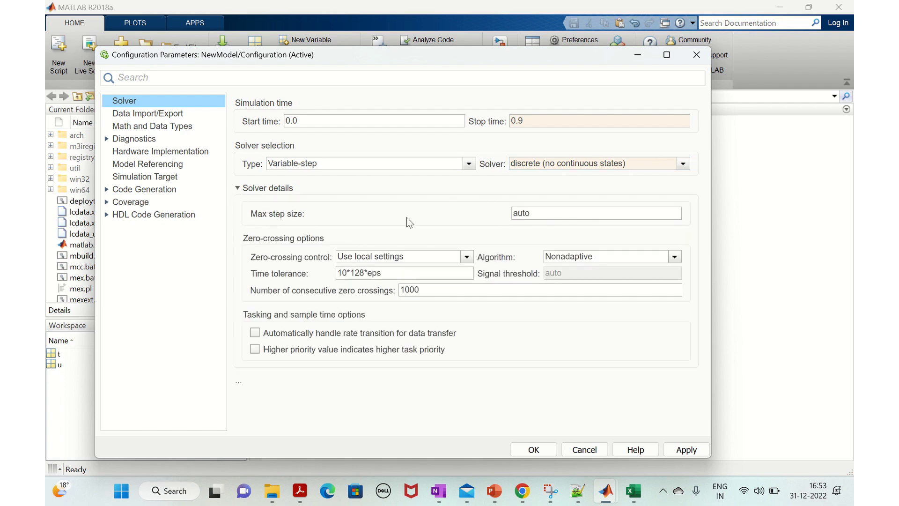
left_click(542, 213)
double_click(541, 213)
type("0.1")
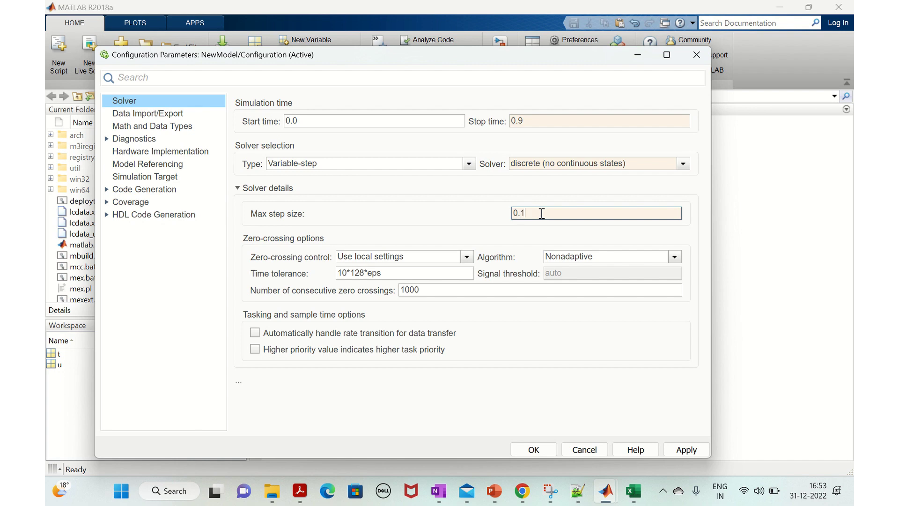
- Enable loading the model input from the workspace as [t, u], and apply the configuration parameters
left_click(146, 114)
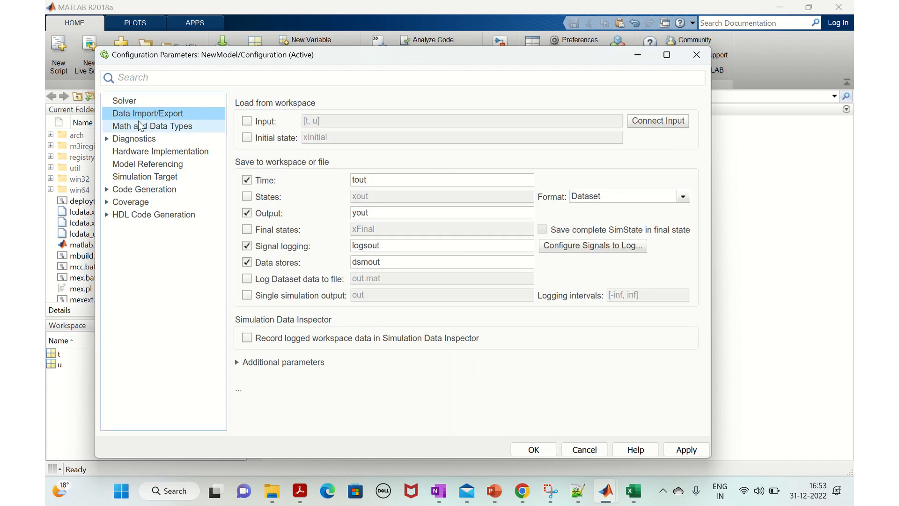
left_click(246, 121)
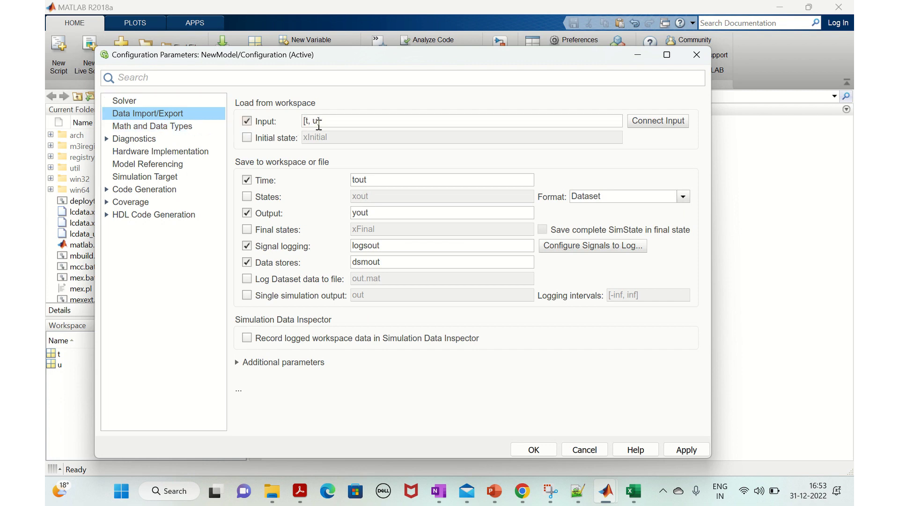
left_click_drag(304, 121, 318, 121)
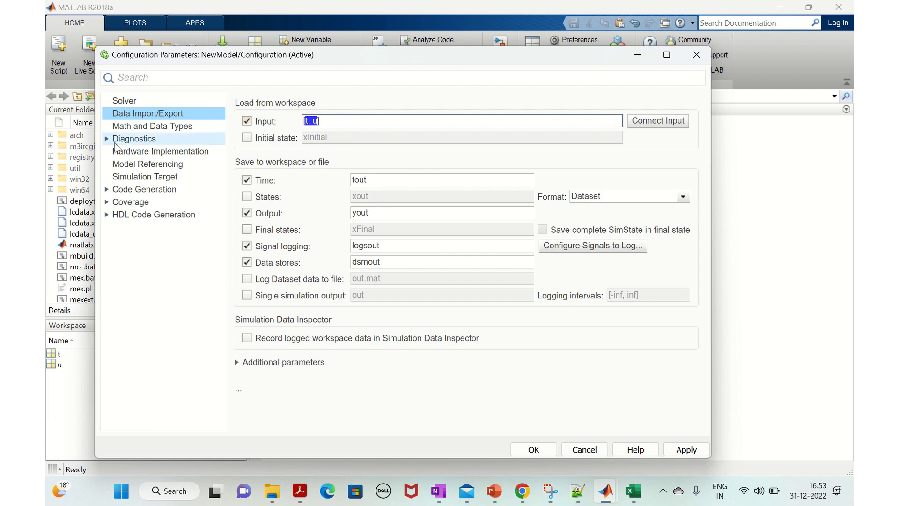
left_click(126, 102)
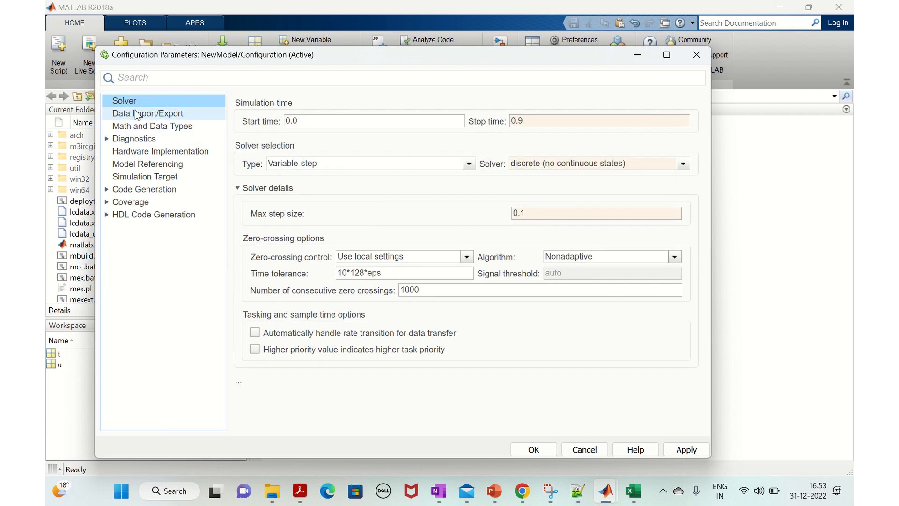
left_click(135, 112)
left_click(687, 449)
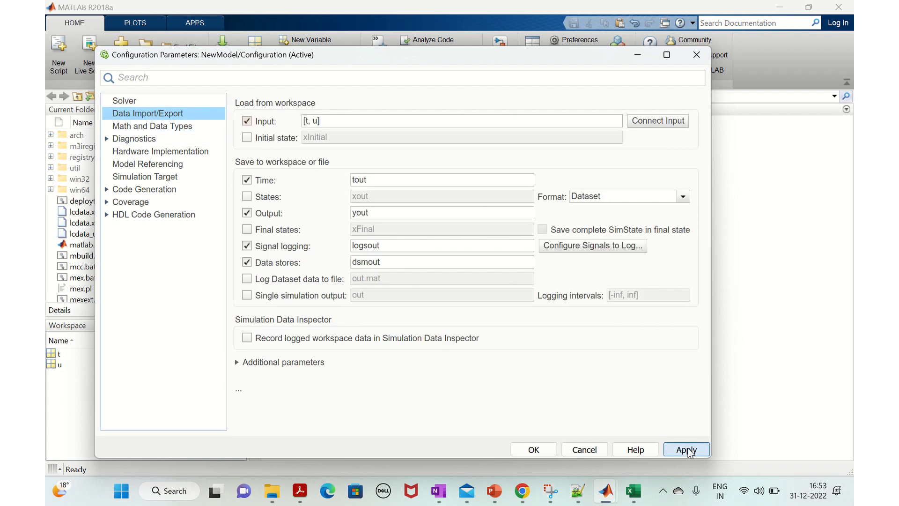
left_click(544, 451)
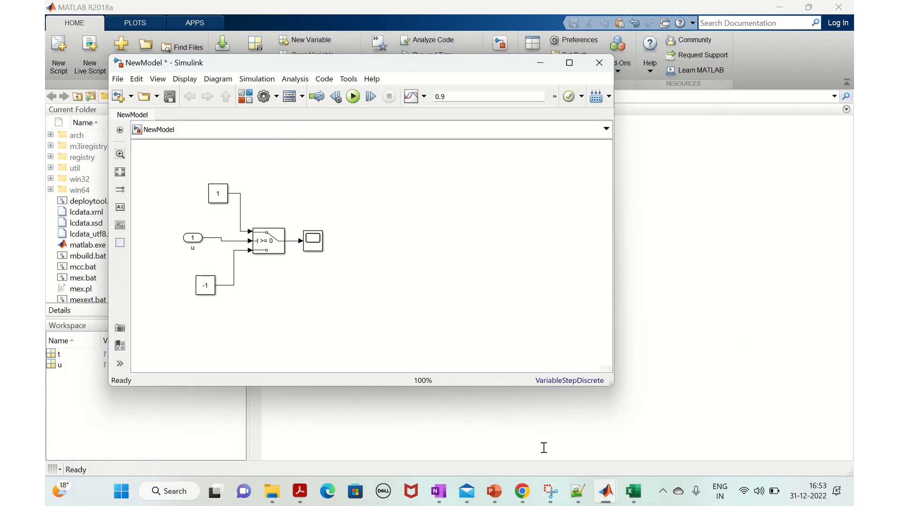
- Run the simulation and open the Scope to view the Switch output
left_click(352, 96)
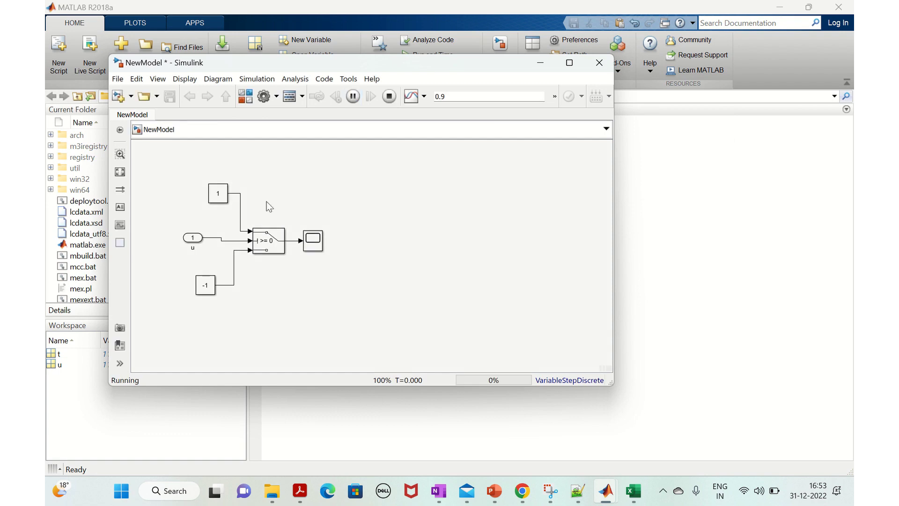
left_click(313, 243)
double_click(314, 243)
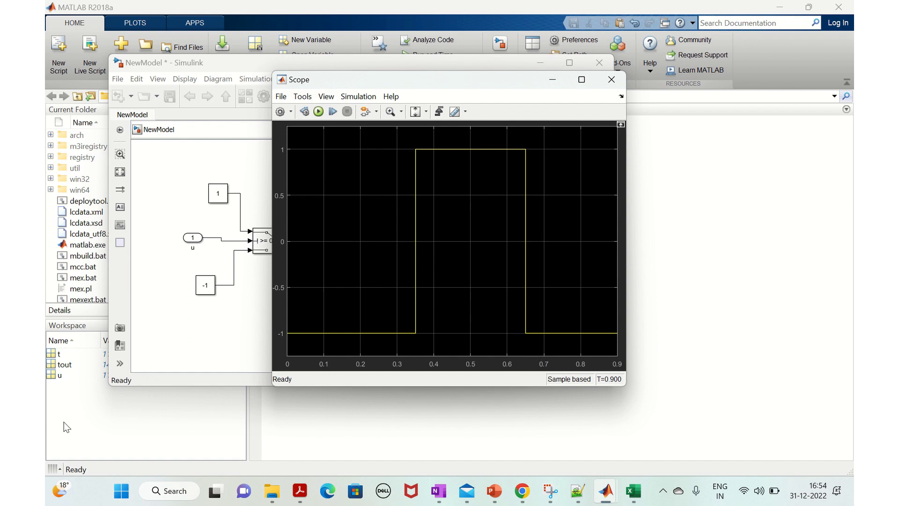
- Open the workspace variables u and tout in MATLAB and examine their values
left_click(89, 414)
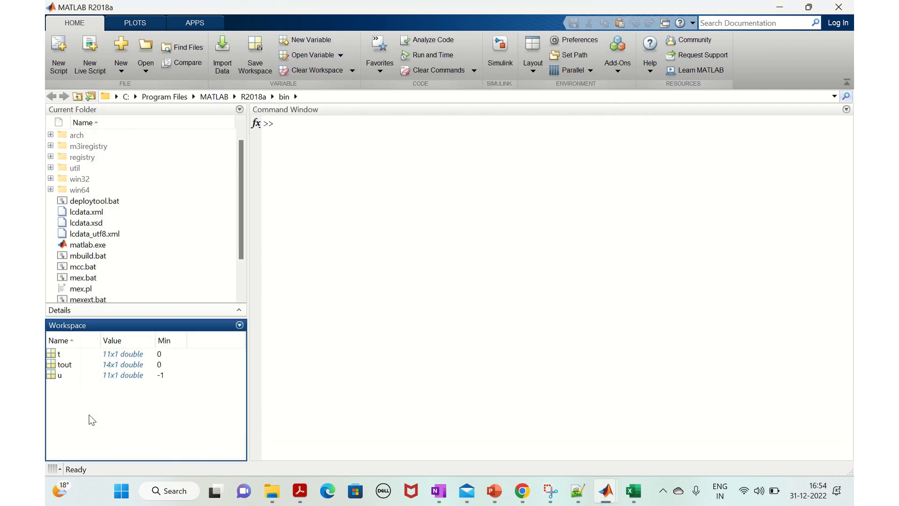
left_click(92, 381)
double_click(60, 375)
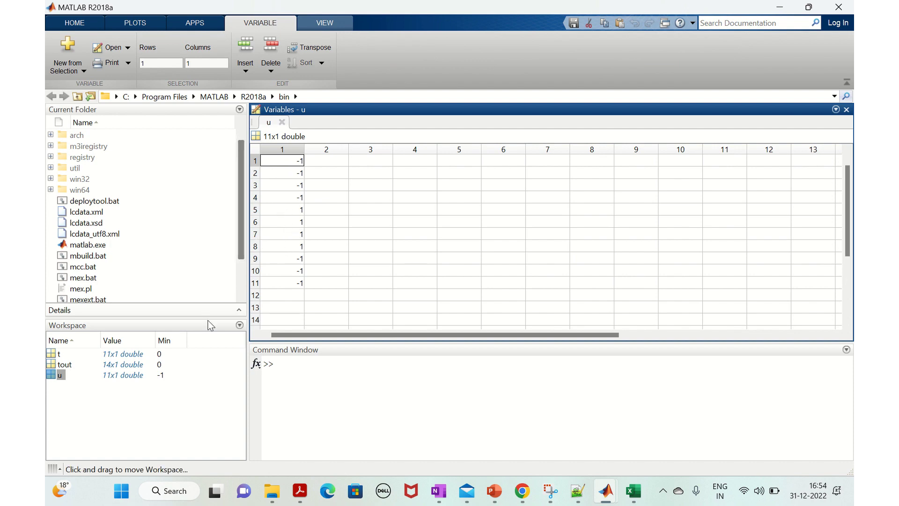
double_click(65, 366)
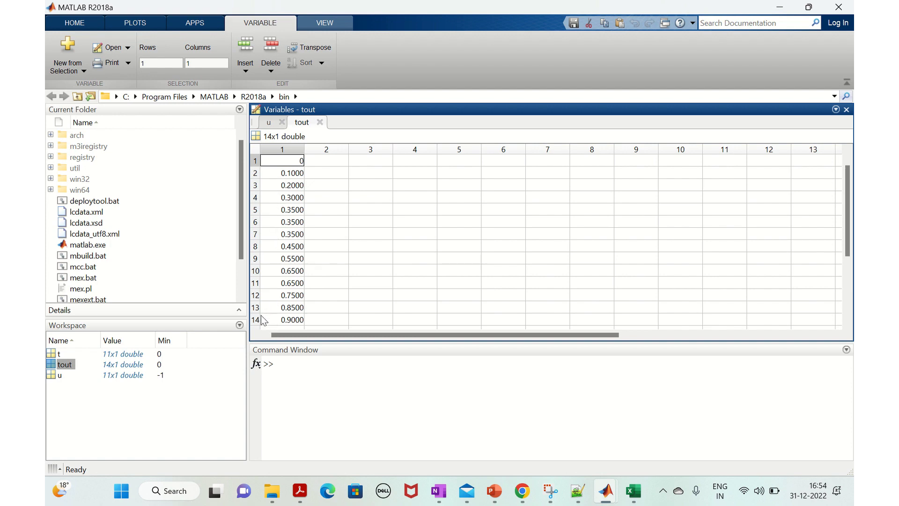
- Copy the whole tout column from MATLAB and paste it into the Excel sheet starting at cell D2
left_click(273, 150)
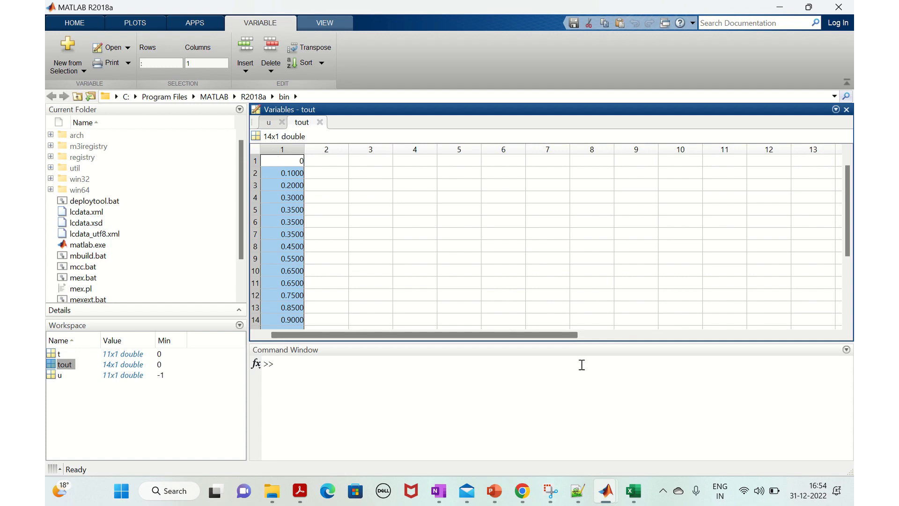
key("alt+Tab")
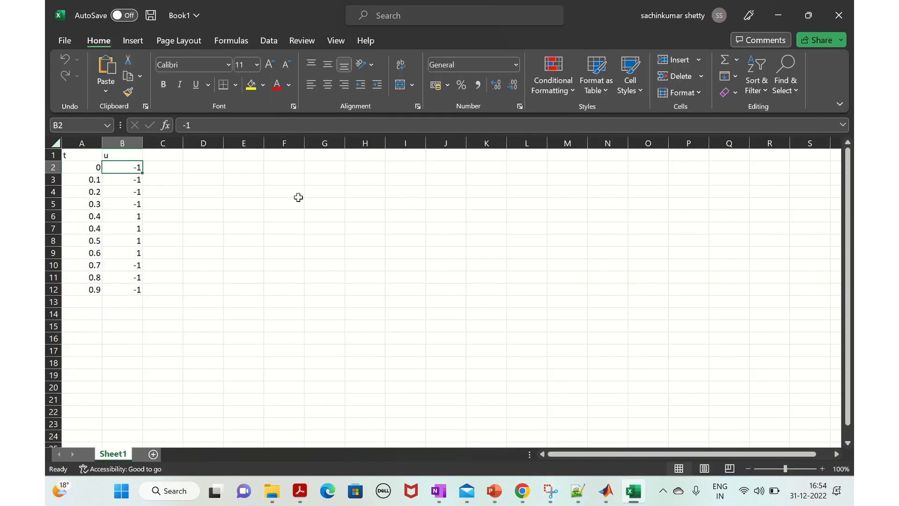
left_click(164, 168)
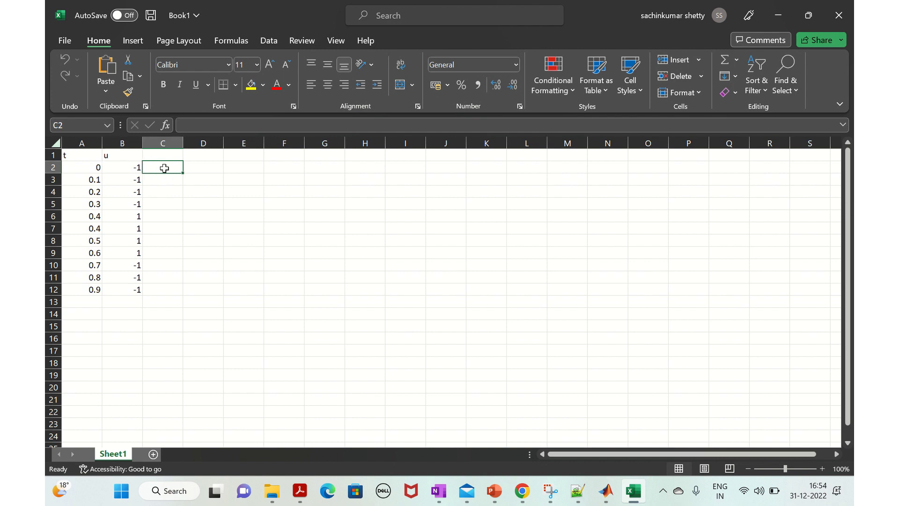
left_click(199, 165)
type("0 0.1 0.2 0.3 0.35 0.35 0.35 0.45 0.55 0.65 0.65 0.75 0.85 0.9")
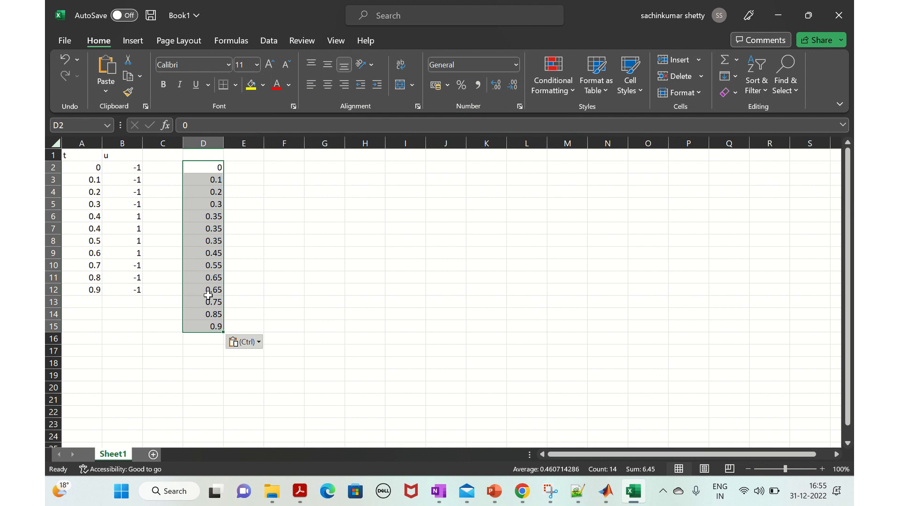
- Enter the heading "Variable" in cell D1 above the pasted time values
left_click(198, 155)
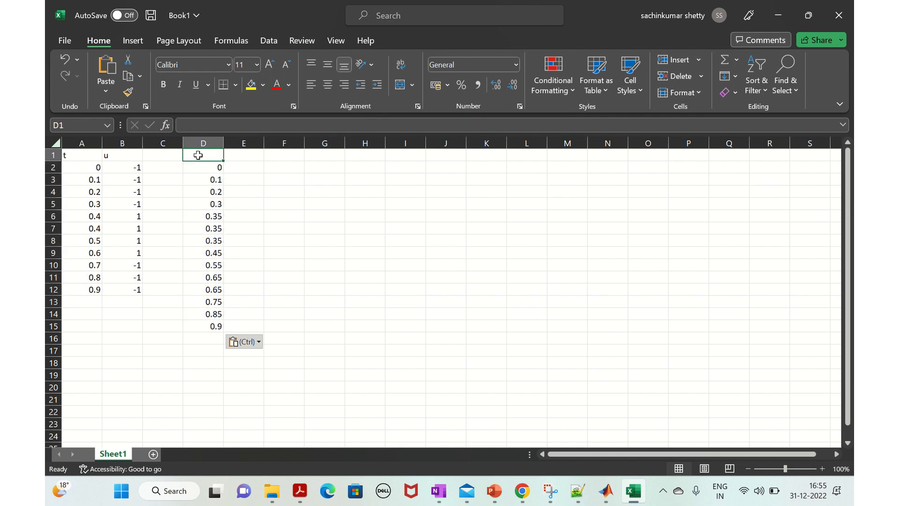
type("Varia")
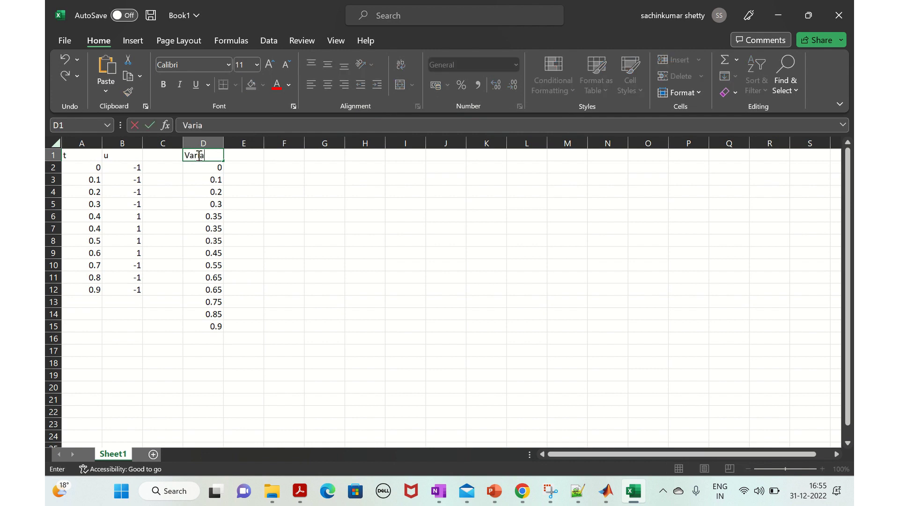
type("ble")
left_click(244, 180)
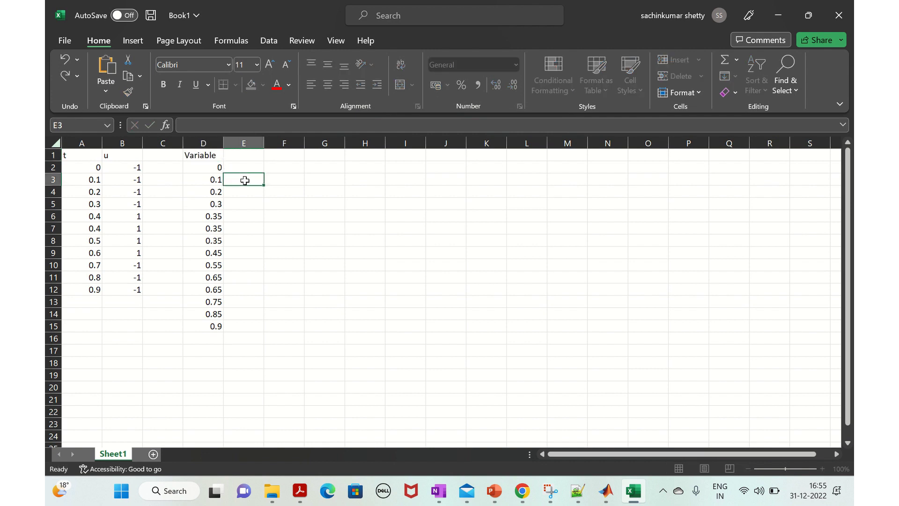
- Switch to the NewModel Simulink window, set the solver type to Fixed-step in the model configuration parameters, and apply the change
left_click(604, 492)
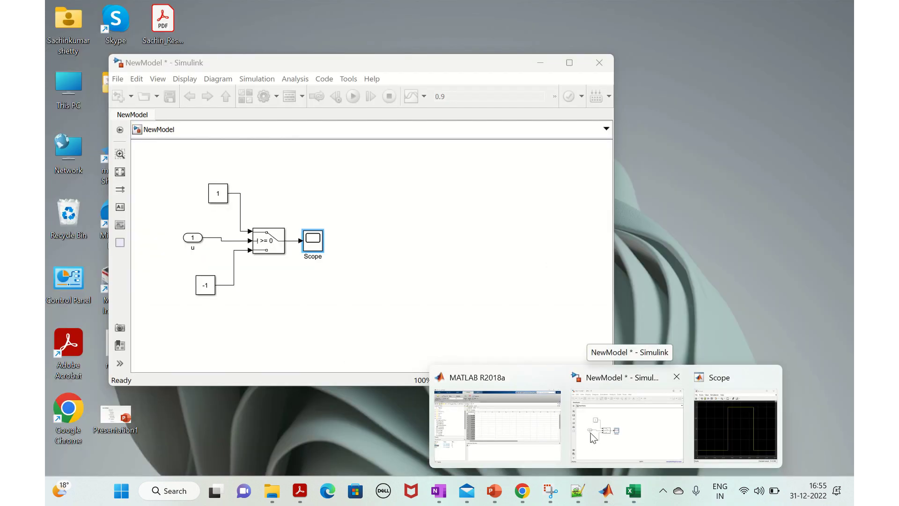
left_click(593, 438)
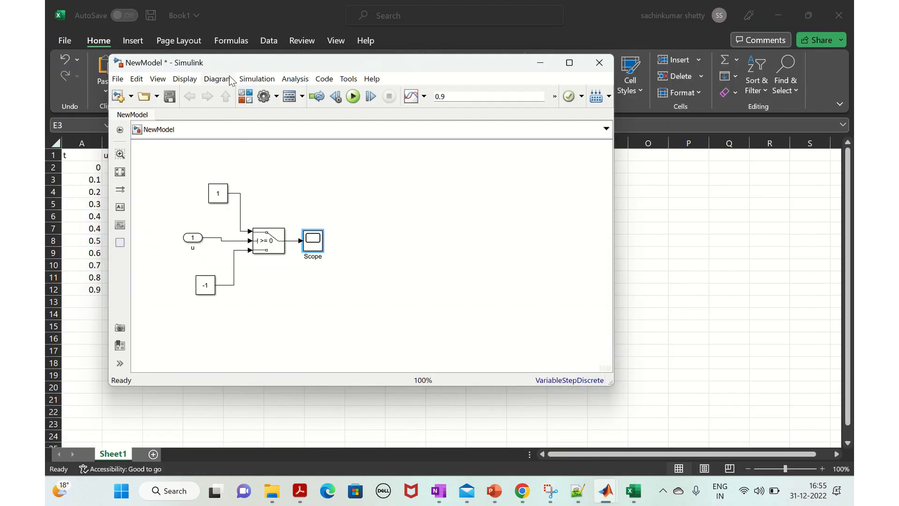
left_click(253, 82)
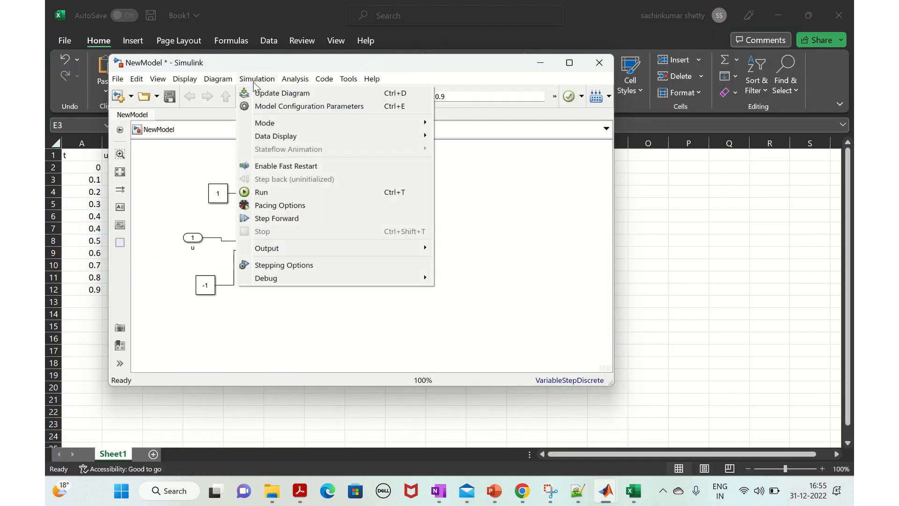
left_click(274, 107)
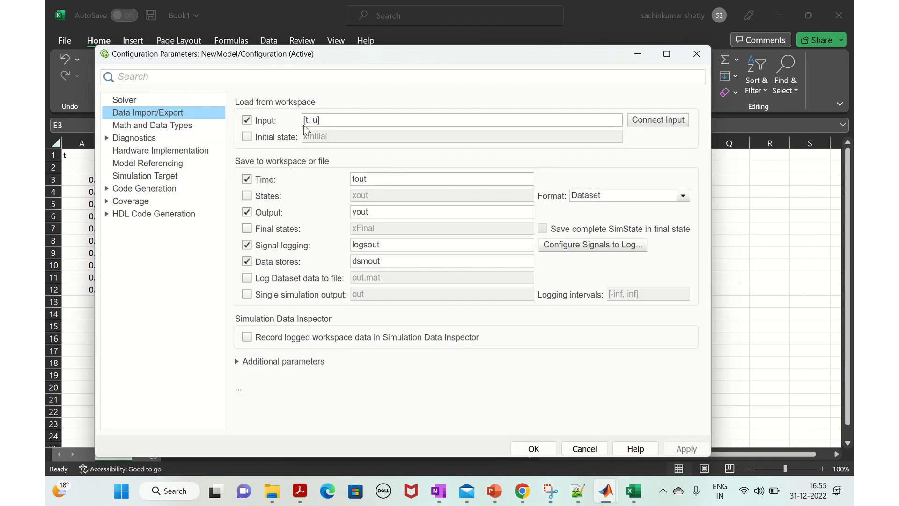
left_click(122, 100)
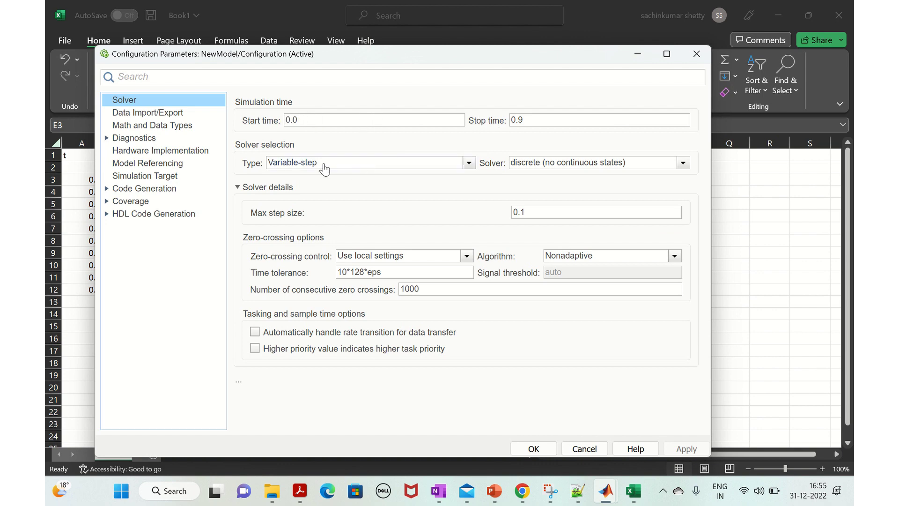
left_click(346, 163)
left_click(329, 185)
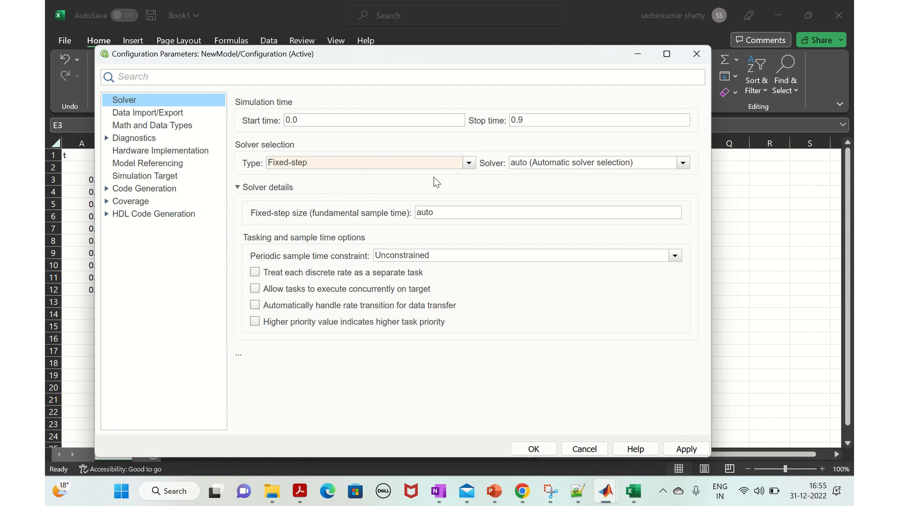
left_click(679, 449)
left_click(534, 449)
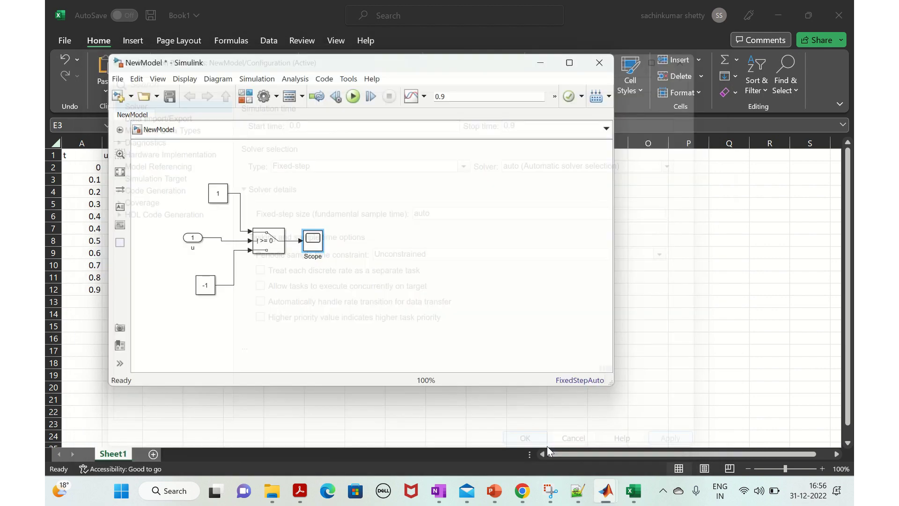
- Run the simulation with the fixed-step solver, view the Switch output in the Scope, and close the Scope
left_click(353, 95)
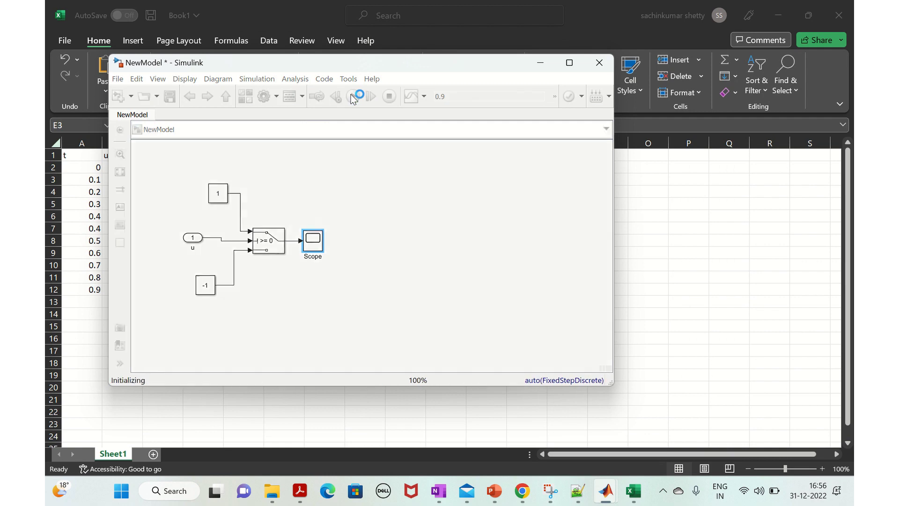
double_click(311, 241)
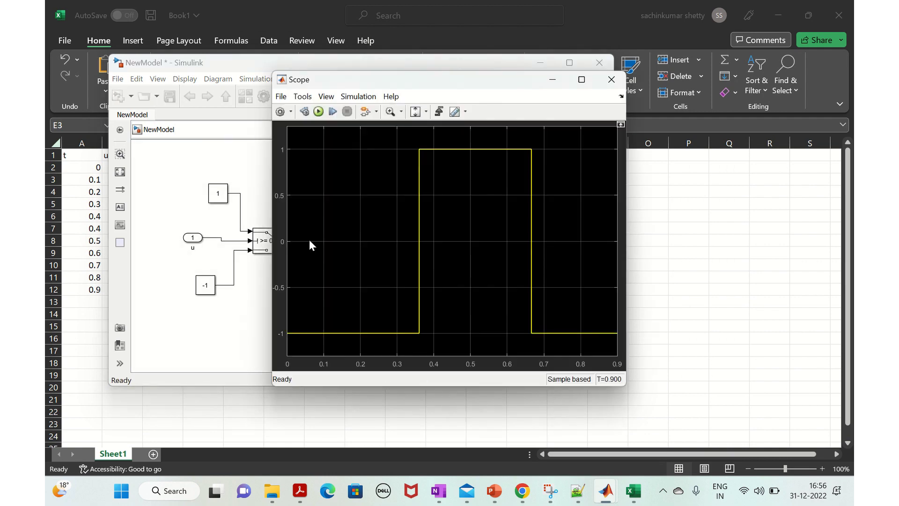
left_click(611, 80)
- Set the solver's fixed-step size (fundamental sample time) to 0.1 in the model configuration parameters, and apply it
left_click(250, 79)
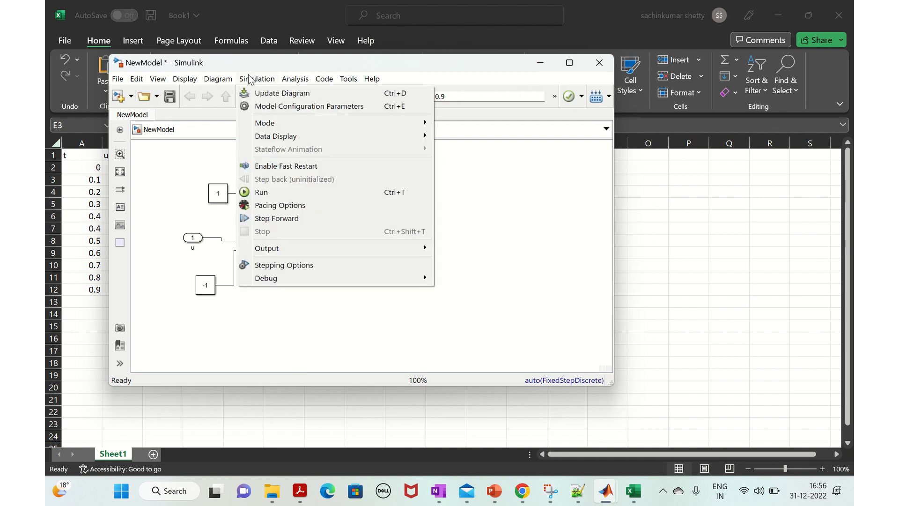
left_click(283, 108)
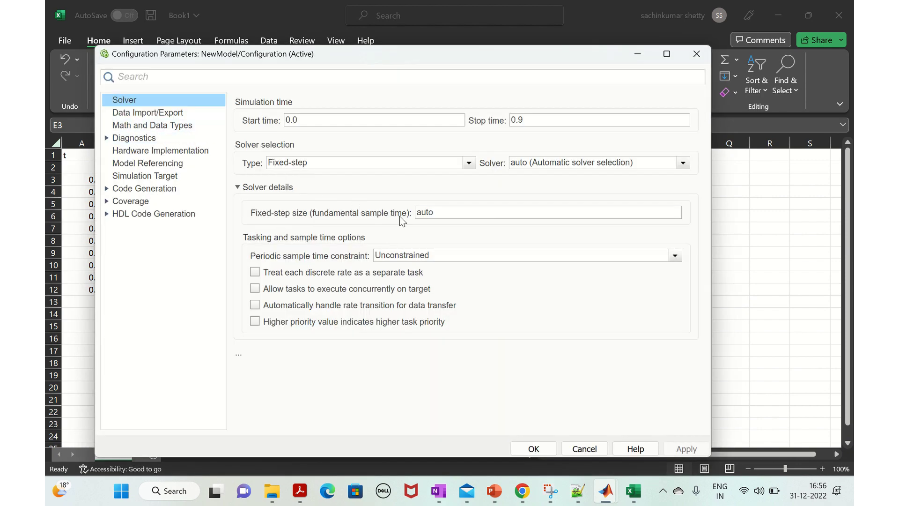
double_click(443, 212)
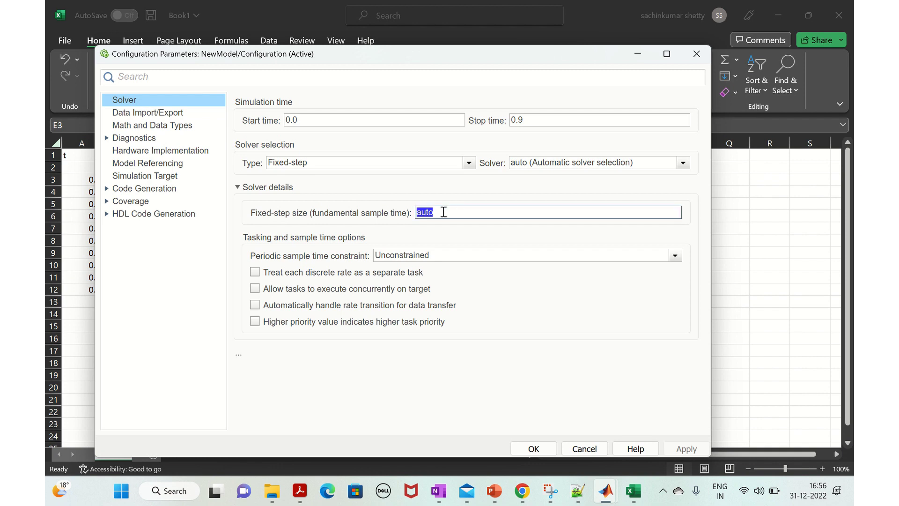
key("BackSpace")
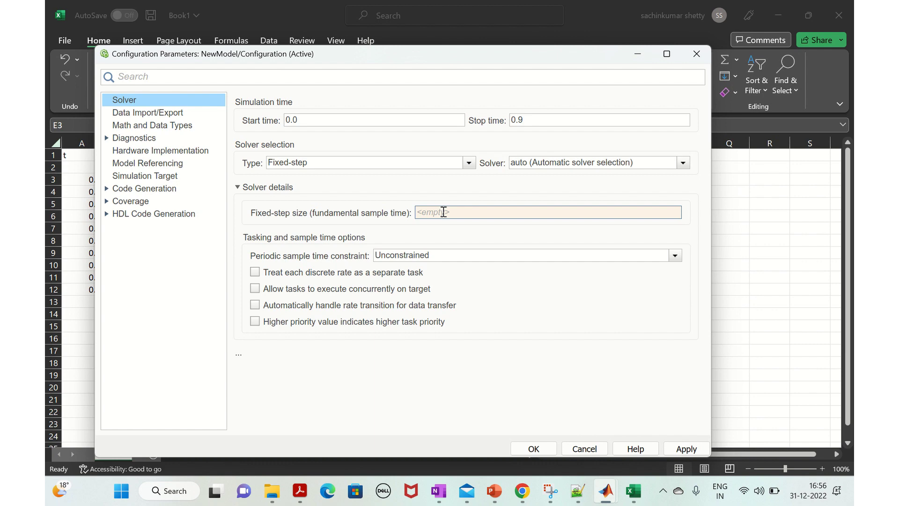
type("0.1")
left_click(686, 448)
left_click(552, 449)
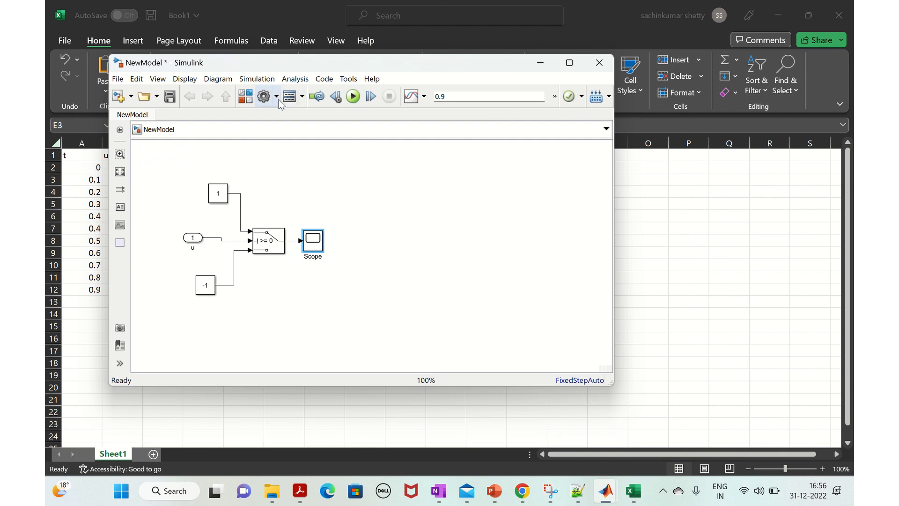
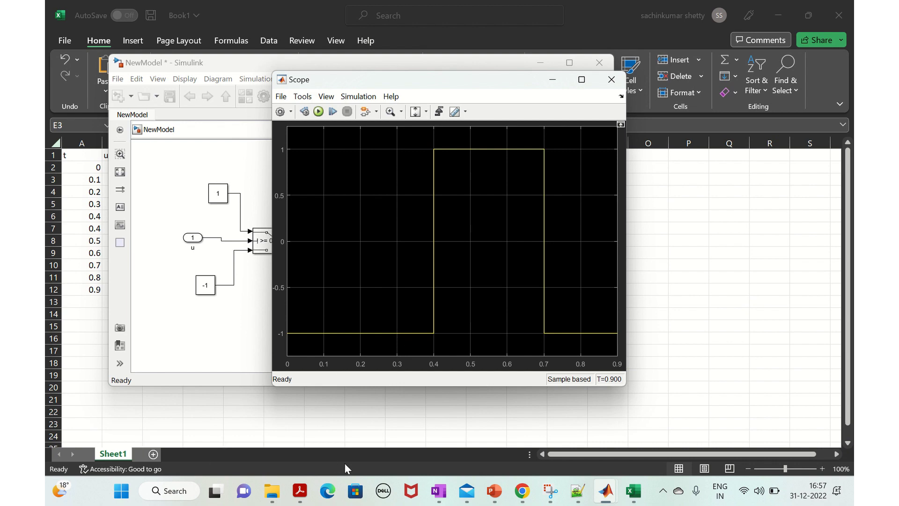
- Switch to the main MATLAB window and copy the entire tout column produced by the fixed-step run
mouse_move(606, 490)
left_click(501, 427)
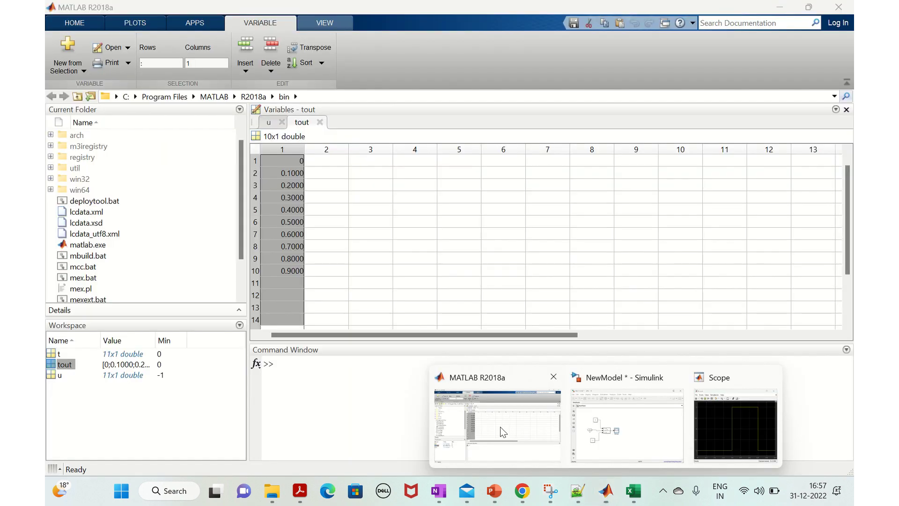
left_click(123, 408)
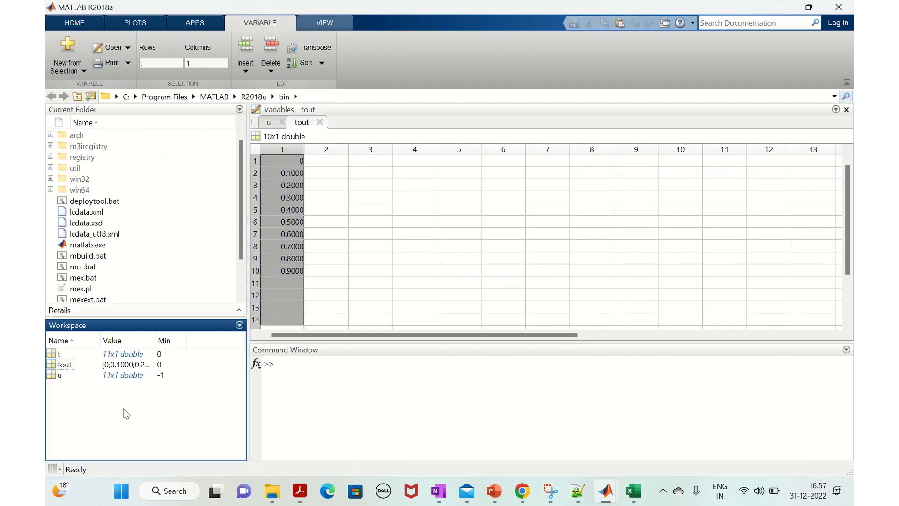
left_click(288, 280)
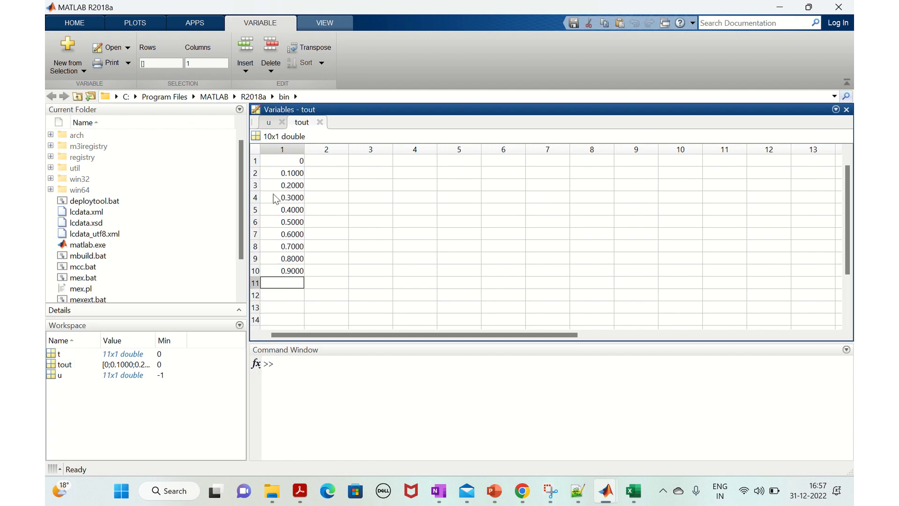
left_click(277, 165)
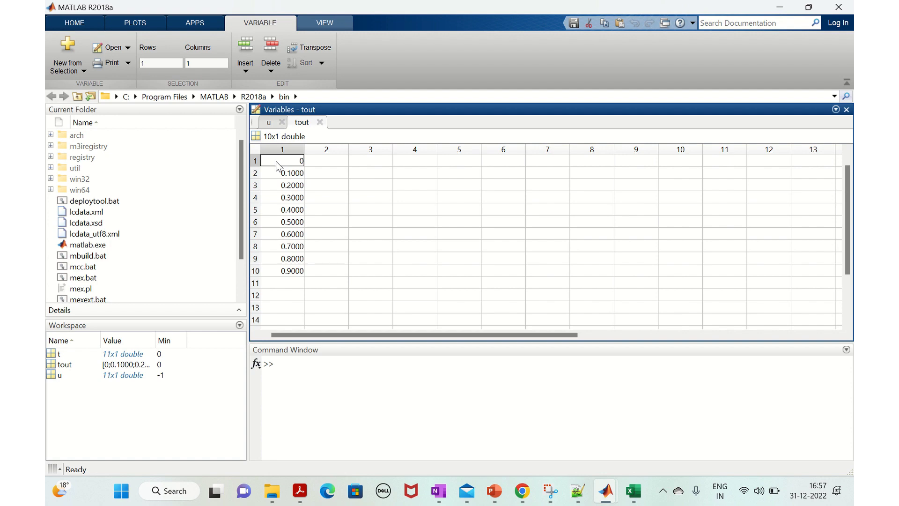
left_click(269, 149)
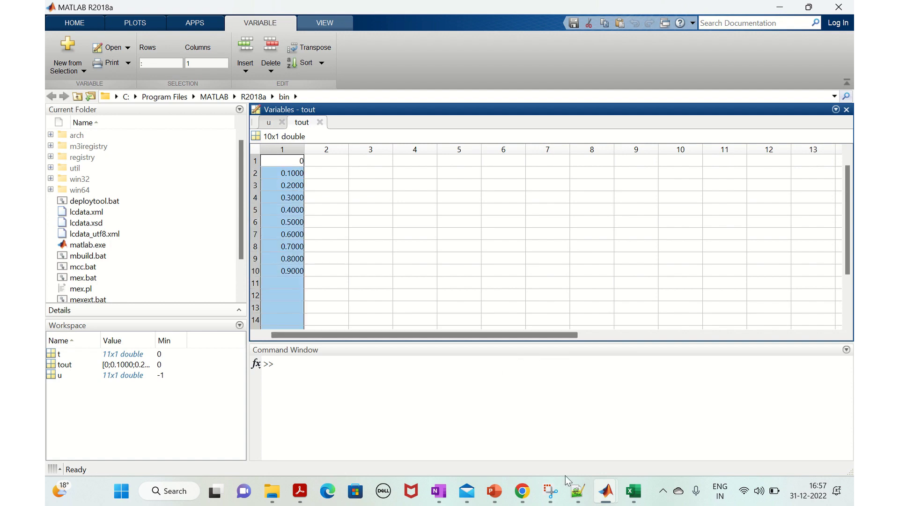
- Switch to Excel, enter the heading "Fixed" in cell E1, and paste the copied tout values starting at cell E2
left_click(634, 497)
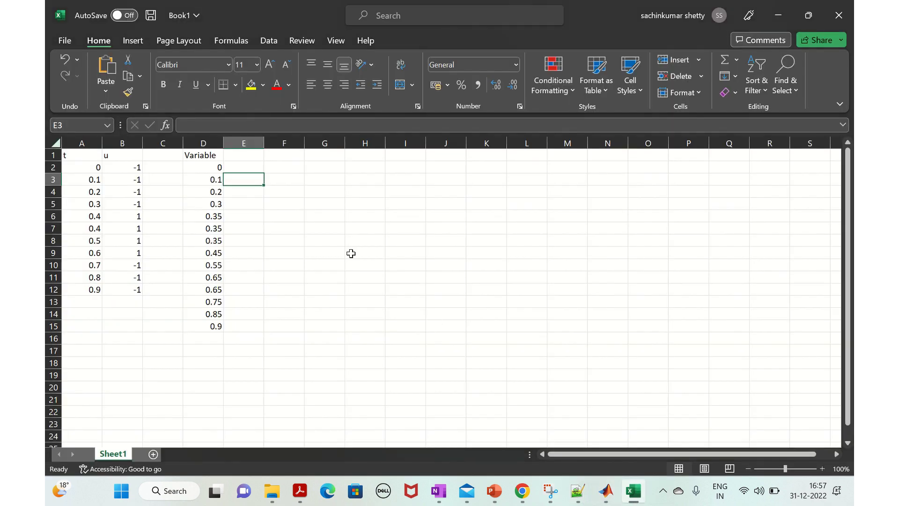
left_click(241, 155)
type("Fixed")
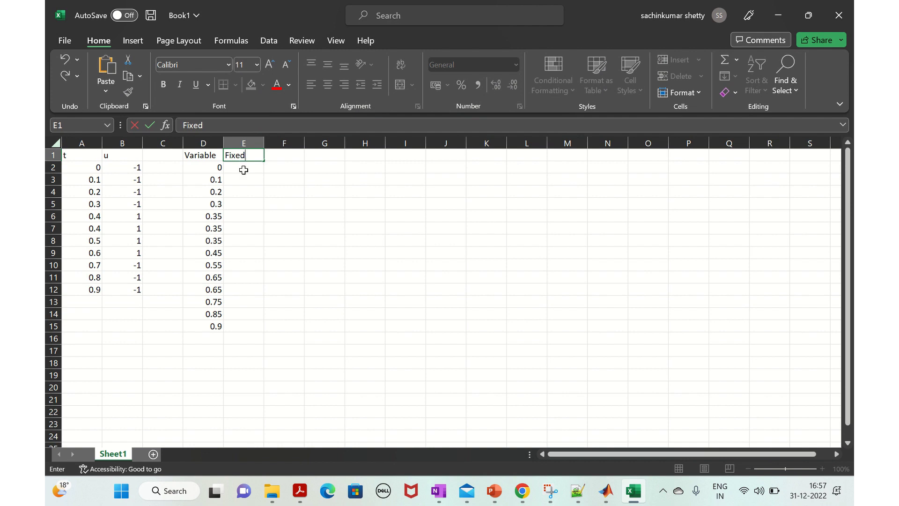
left_click(243, 167)
type("0 0.1 0.2 0.3 0.4 0.5 0.6 0.7 0.8 0.9")
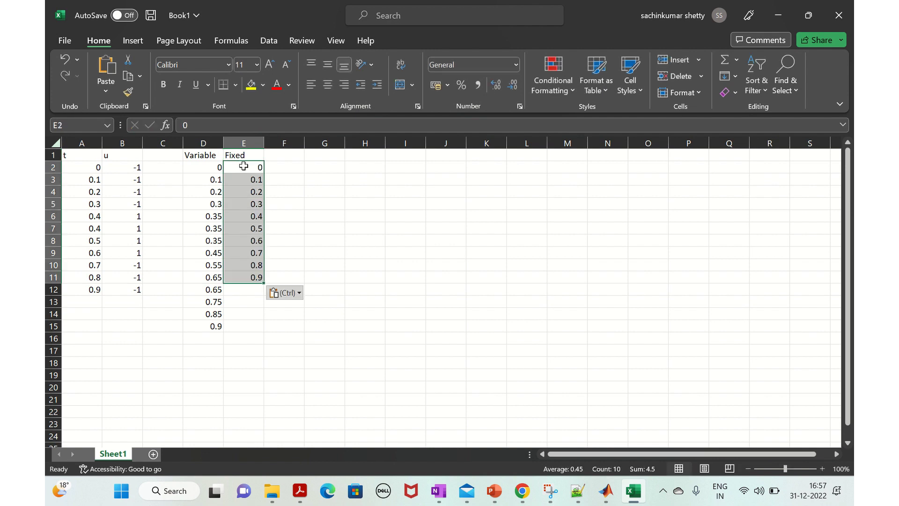